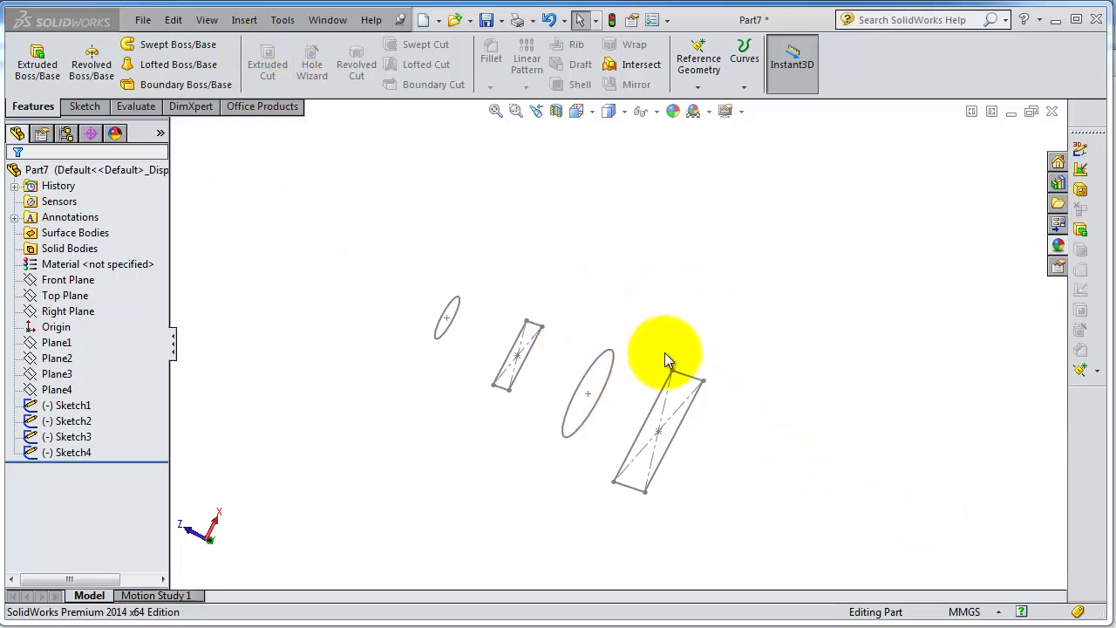
- Orbit around the four profiles and make Plane1 visible in the view
mouse_move(672, 348)
middle_mouse_down()
mouse_move(730, 320)
mouse_move(710, 356)
mouse_move(616, 398)
mouse_move(704, 364)
mouse_move(717, 429)
mouse_move(640, 409)
mouse_move(677, 369)
mouse_move(726, 397)
middle_mouse_up()
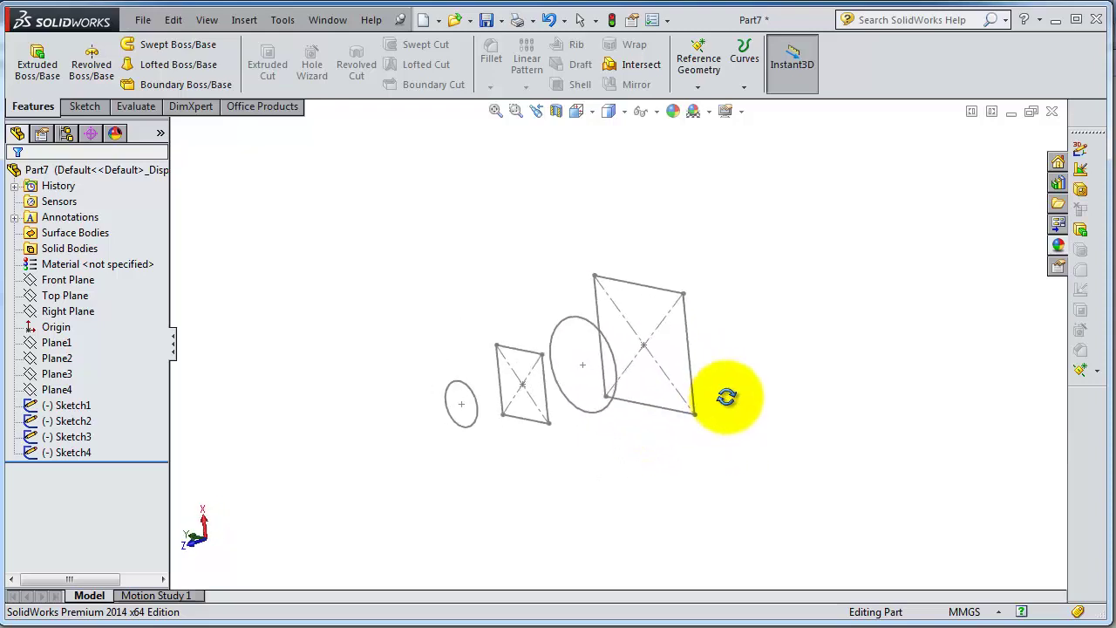
middle_click_drag(531, 392, 510, 394)
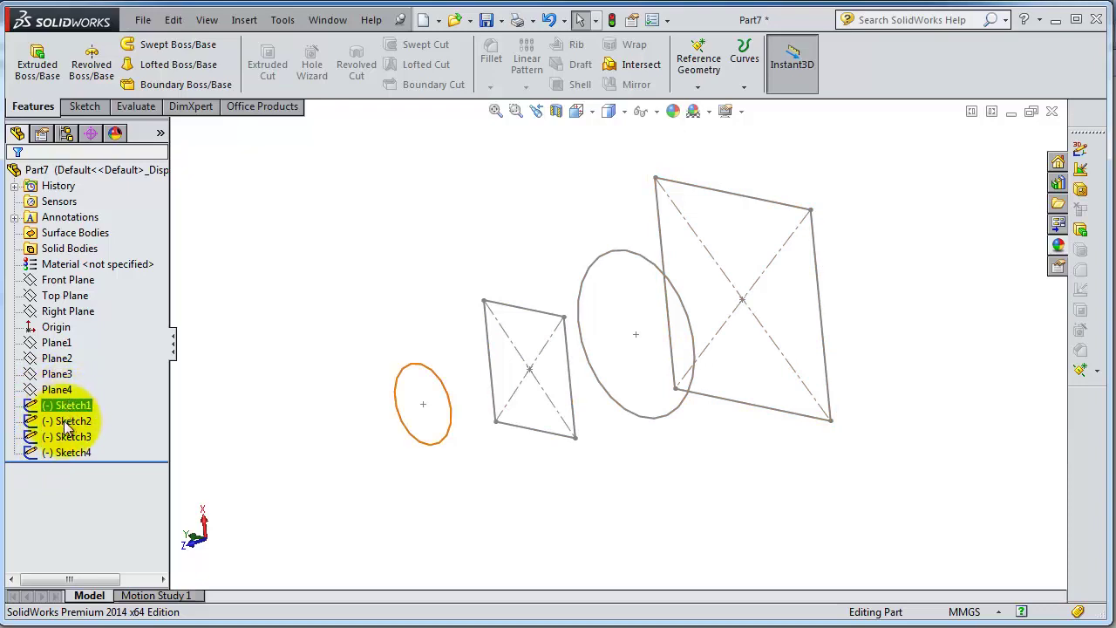
left_click(58, 346)
left_click(90, 320)
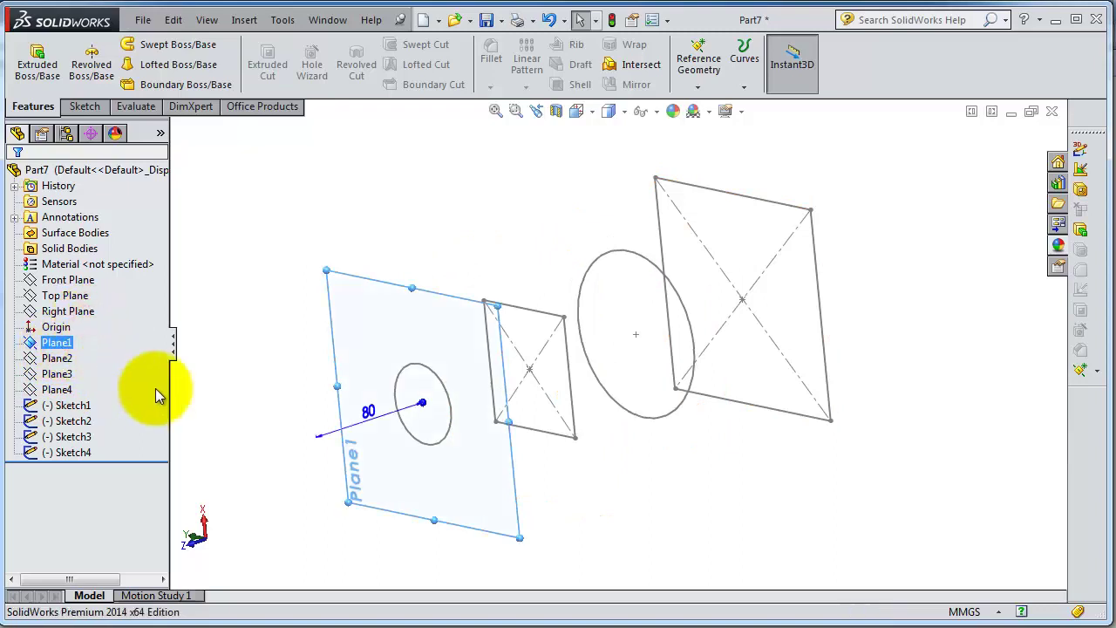
left_click(280, 322)
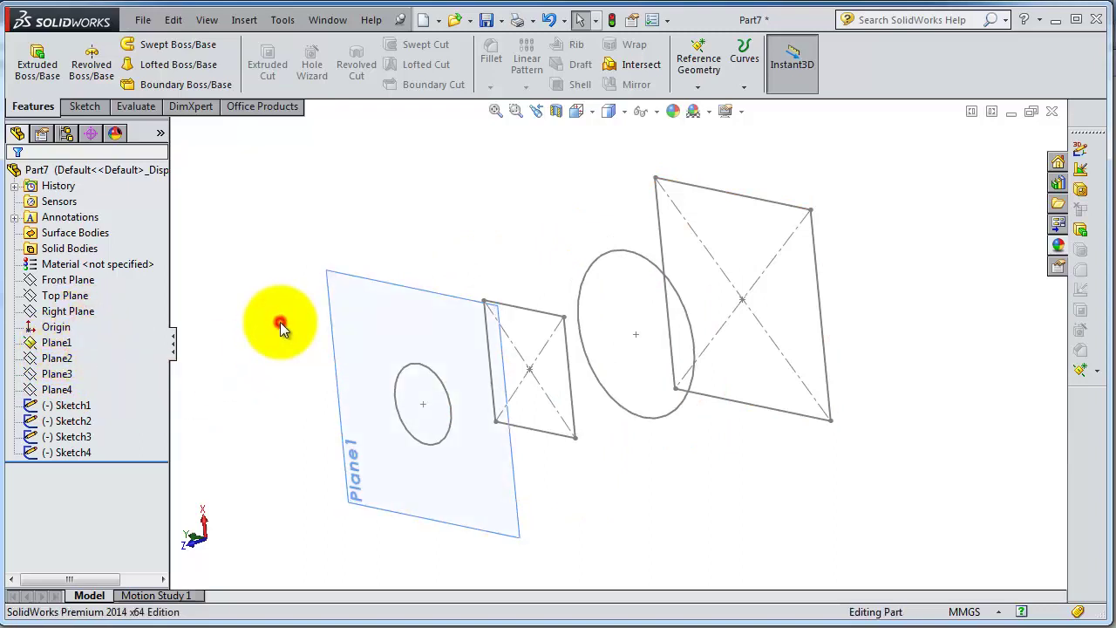
- Hide Plane1 again and orbit until the profiles line up side by side
left_click(58, 343)
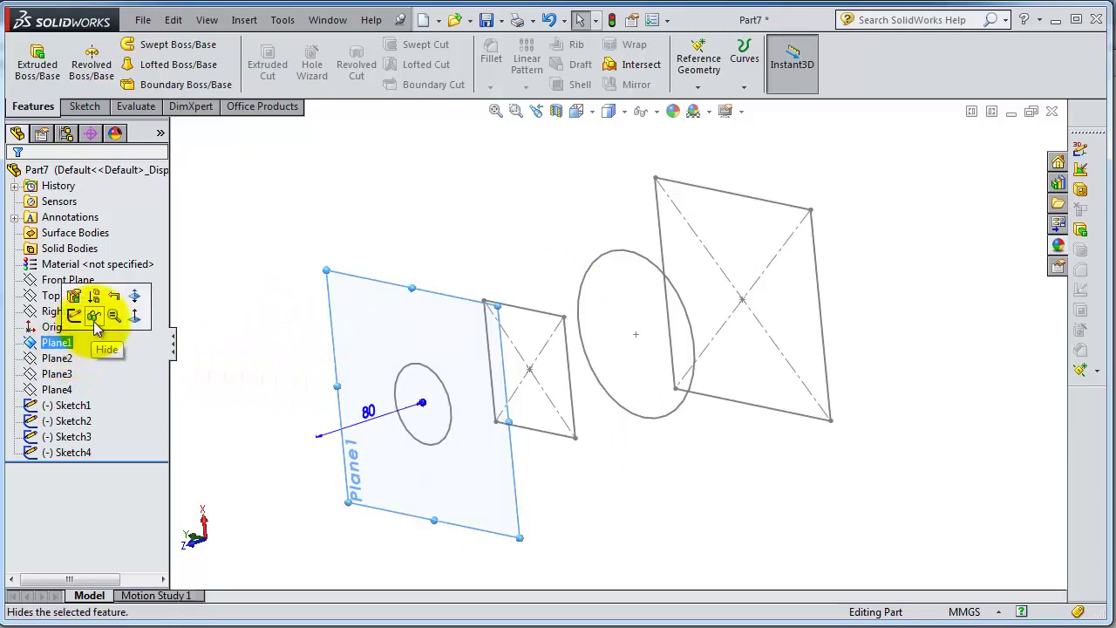
left_click(93, 321)
mouse_move(473, 399)
middle_mouse_down()
mouse_move(524, 498)
mouse_move(528, 336)
mouse_move(504, 347)
mouse_move(538, 340)
mouse_move(505, 319)
mouse_move(631, 406)
mouse_move(604, 459)
mouse_move(628, 505)
middle_mouse_up()
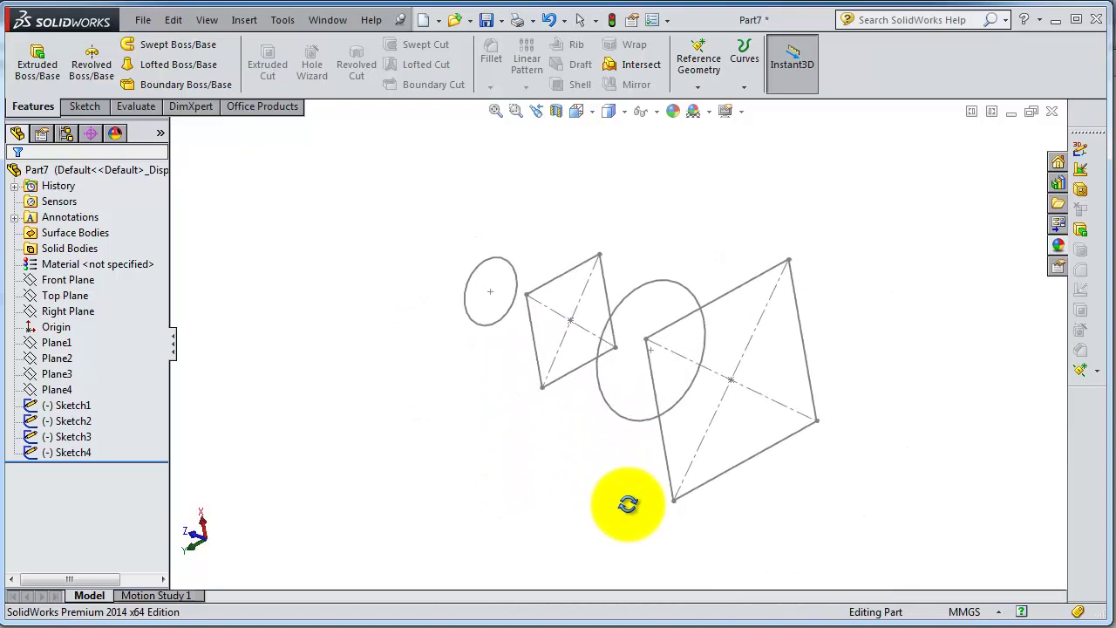
mouse_move(842, 374)
middle_mouse_down()
mouse_move(805, 374)
mouse_move(825, 323)
mouse_move(837, 363)
mouse_move(800, 387)
middle_mouse_up()
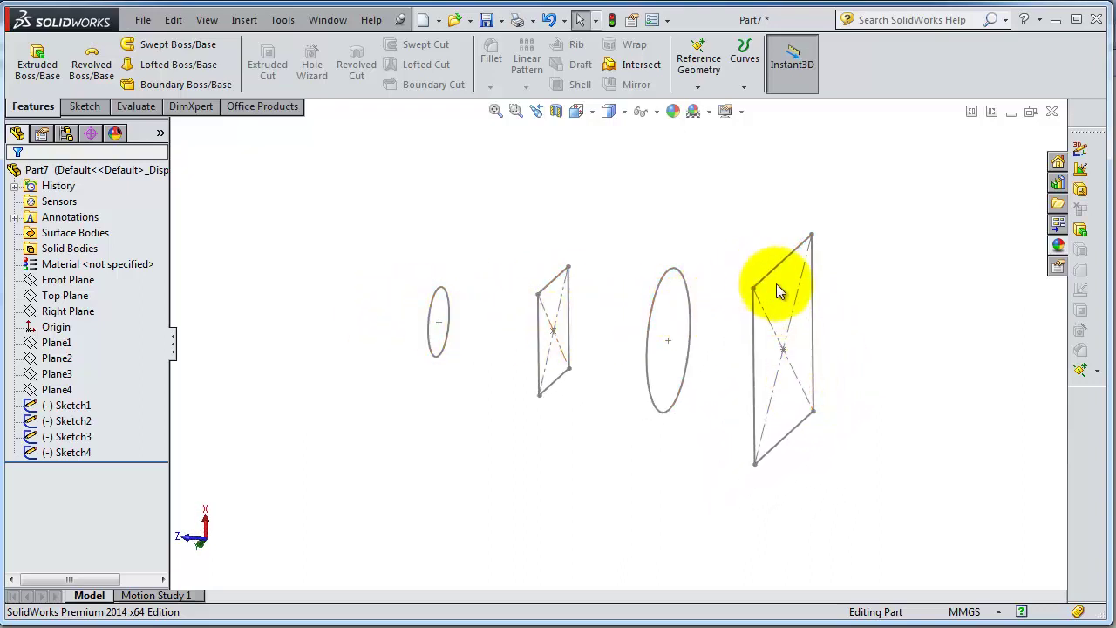
middle_click_drag(474, 277, 476, 301)
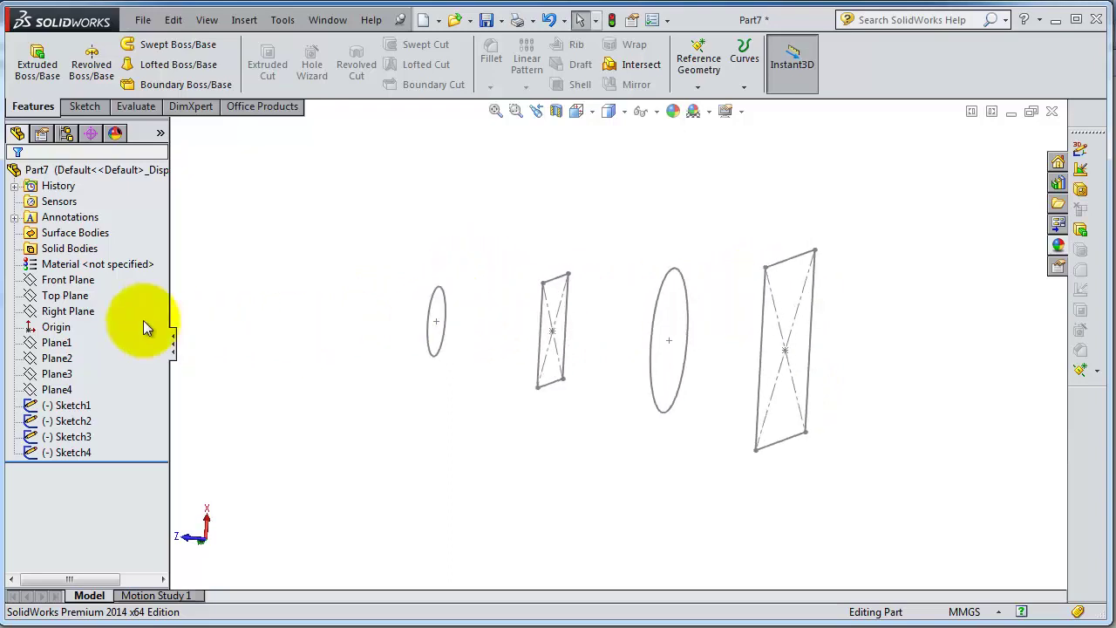
- Start a sketch on the Top Plane and view it face-on
left_click(65, 299)
mouse_move(422, 222)
middle_mouse_down()
mouse_move(406, 252)
mouse_move(396, 486)
mouse_move(369, 441)
mouse_move(305, 481)
mouse_move(359, 493)
mouse_move(345, 515)
mouse_move(270, 515)
mouse_move(265, 548)
mouse_move(279, 561)
middle_mouse_up()
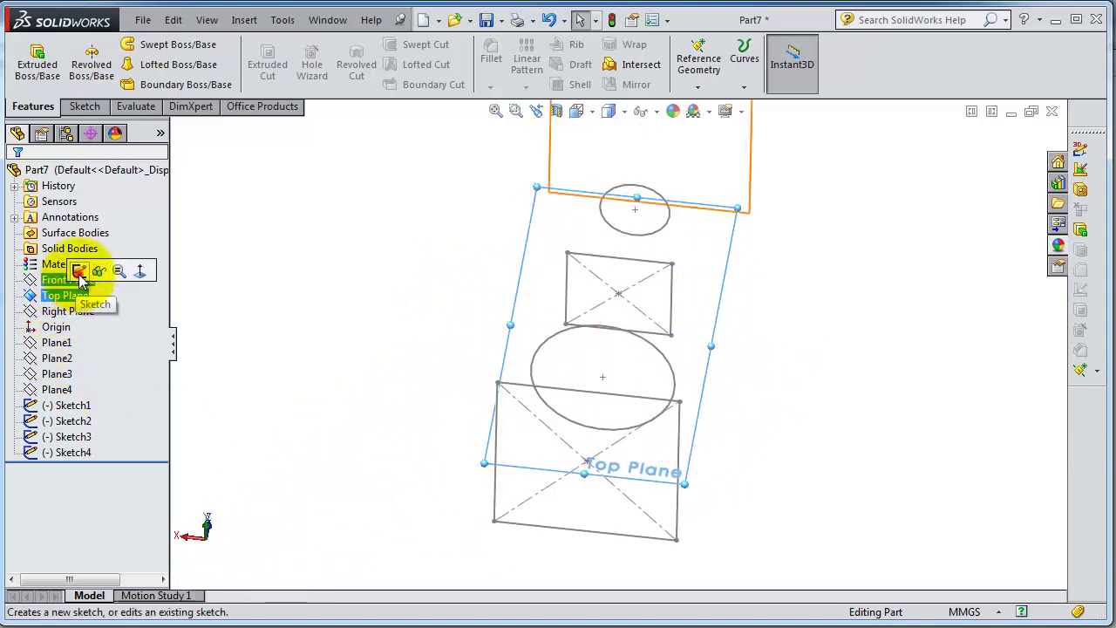
left_click(78, 271)
left_click(715, 66)
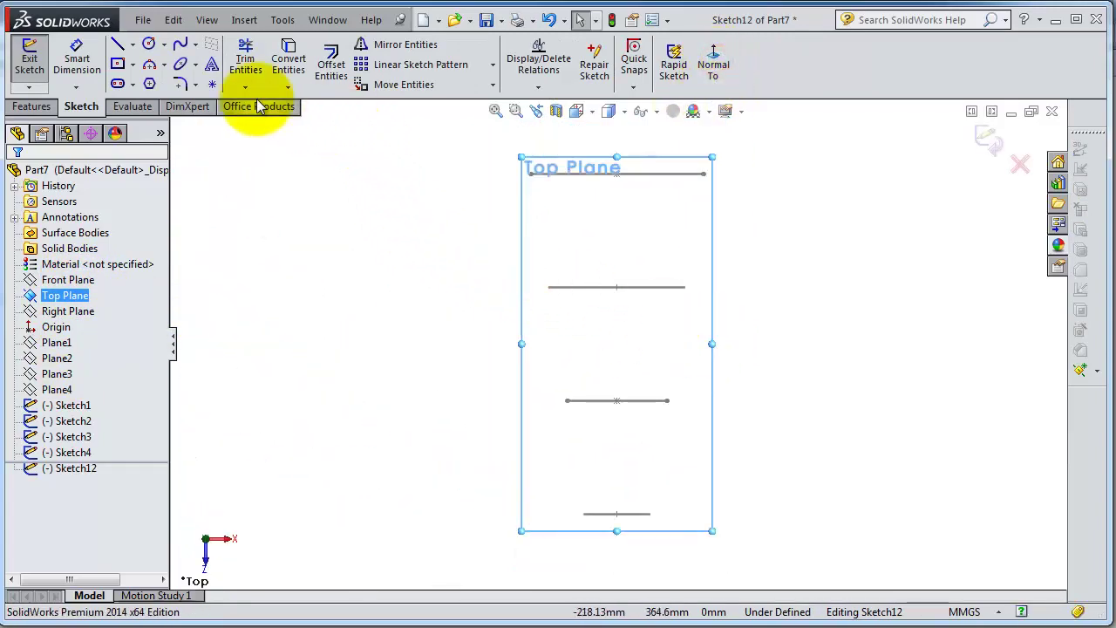
- Pick the Ellipse tool, re-square the view onto the Top Plane, and select the top profile's edge
left_click(180, 64)
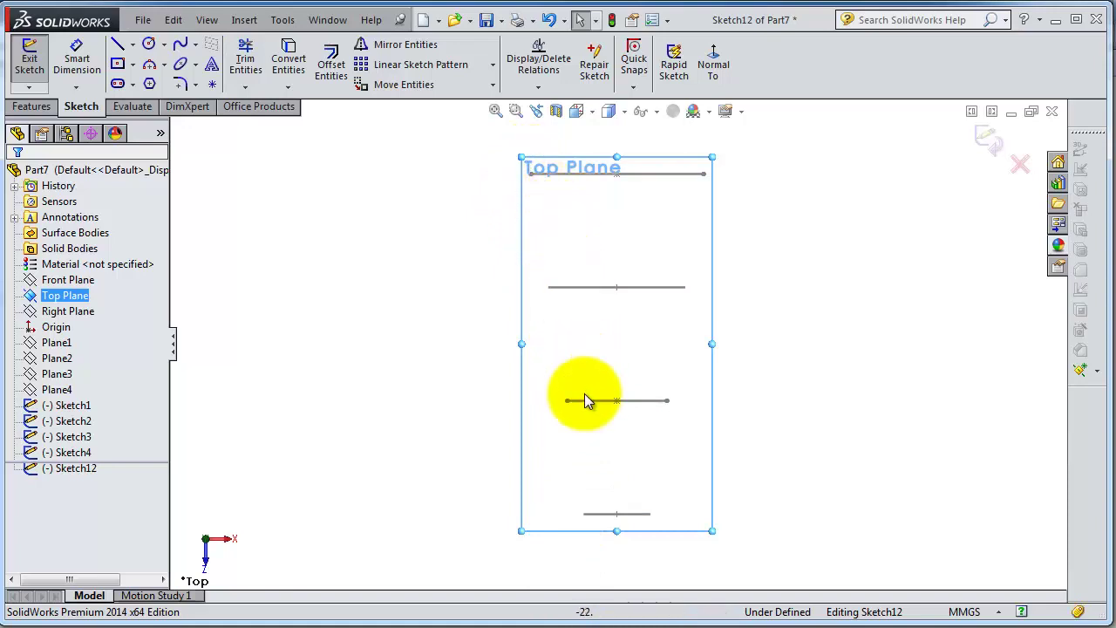
middle_click_drag(672, 228, 580, 208)
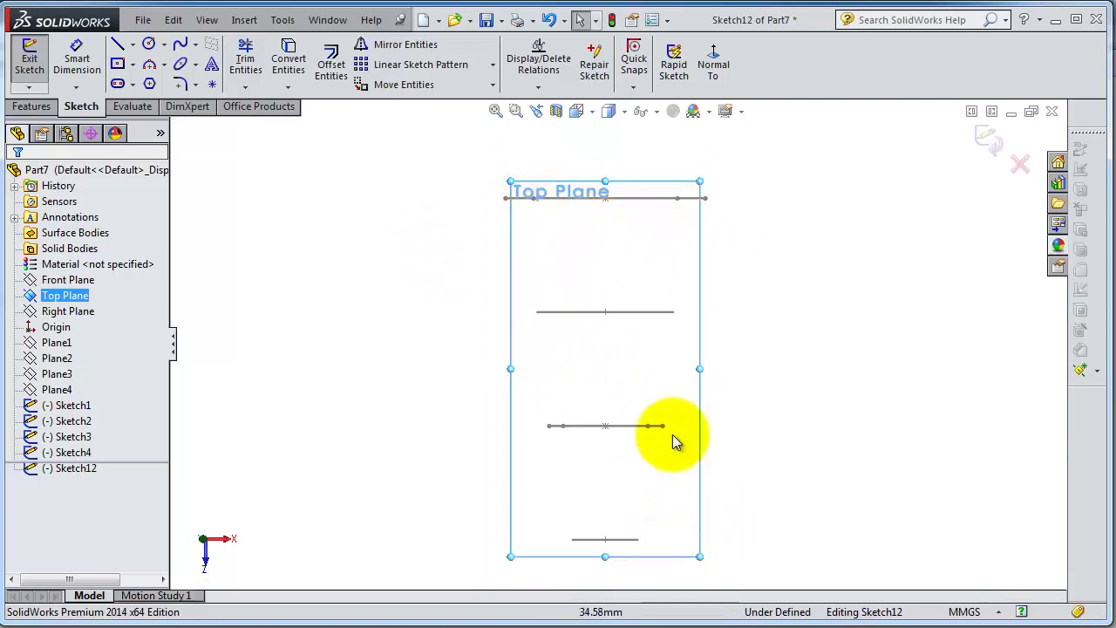
left_click(715, 58)
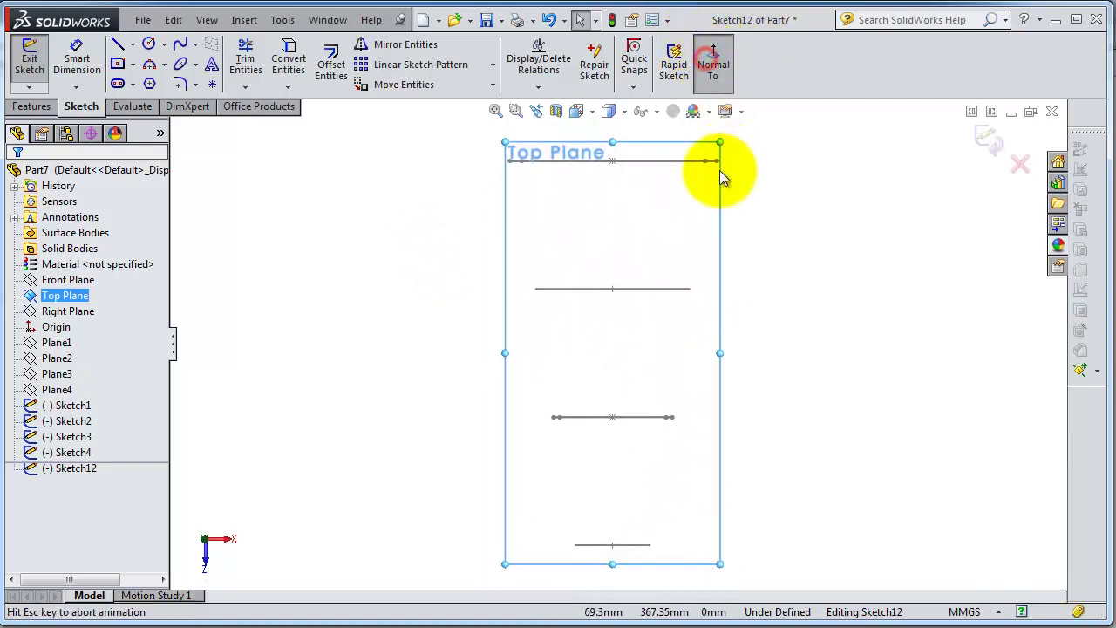
left_click(696, 142)
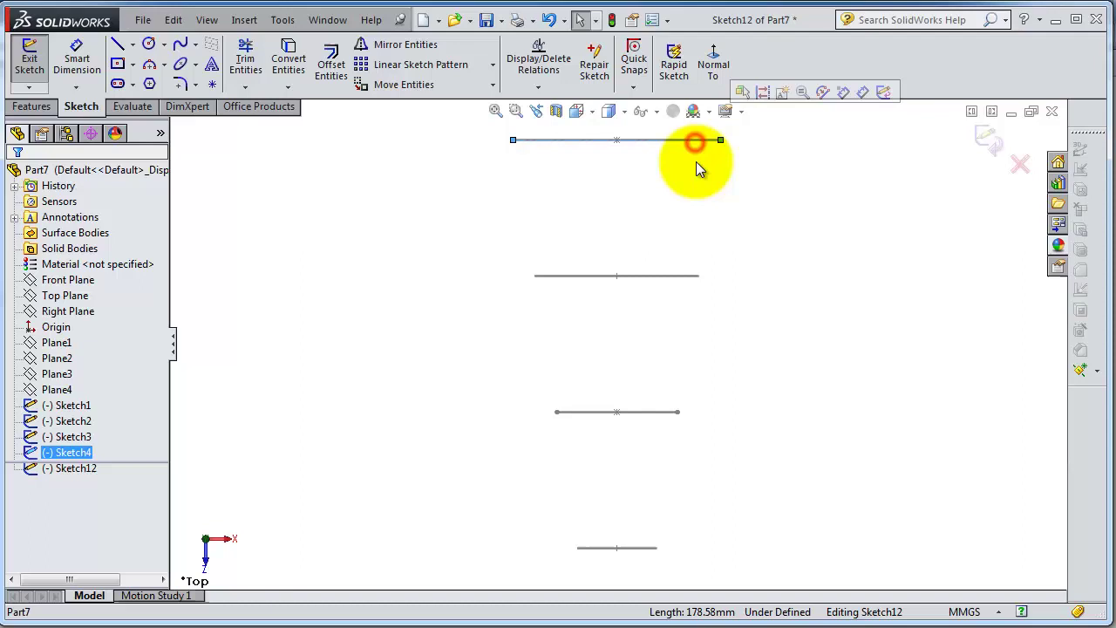
- Convert the selected profile edges into lines in Sketch12
left_click(676, 278, "ctrl")
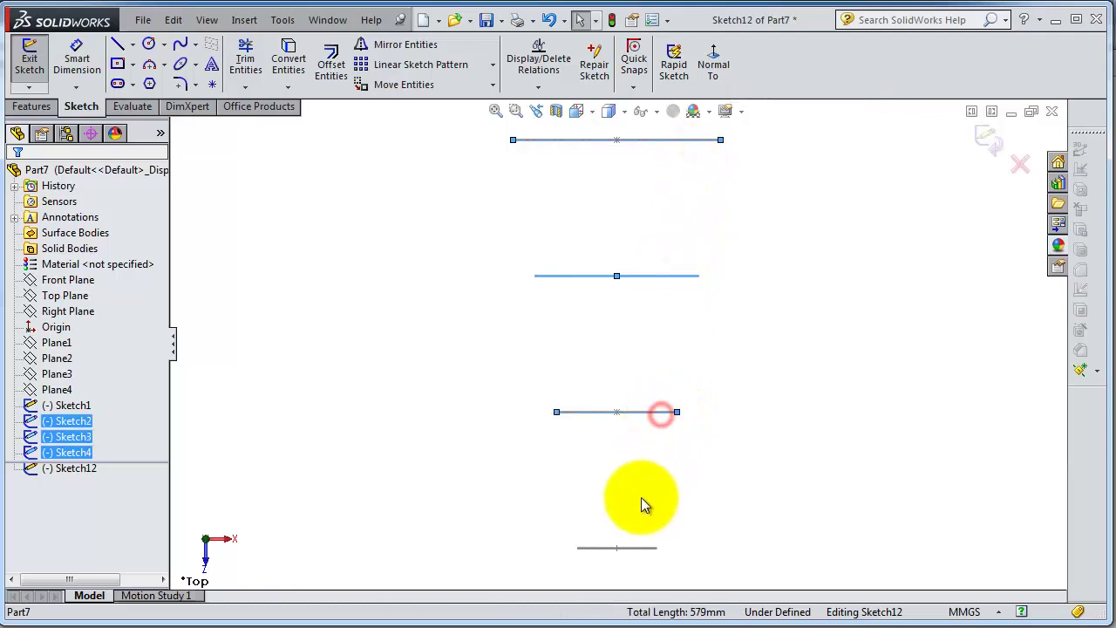
left_click(631, 550, "ctrl")
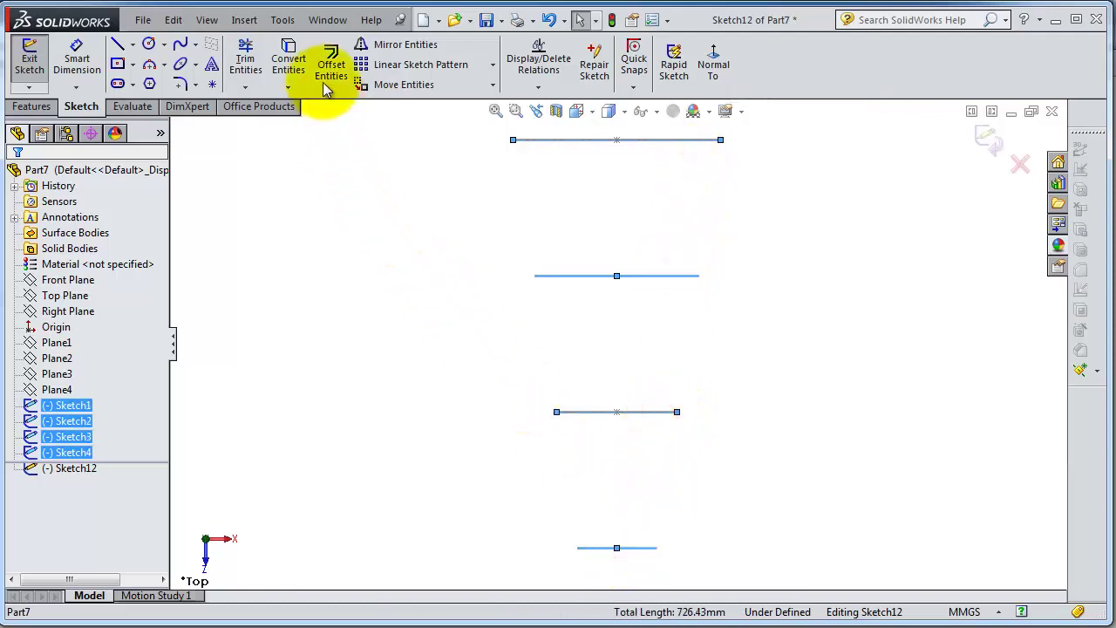
left_click(299, 66)
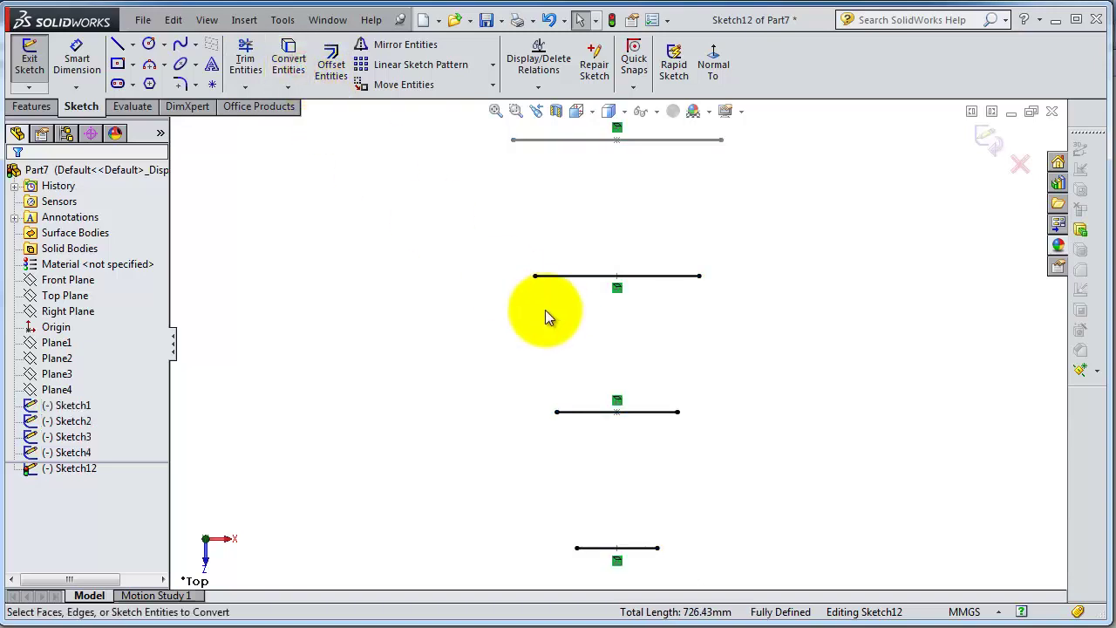
- Switch each of the four converted lines to construction geometry
left_click(649, 140)
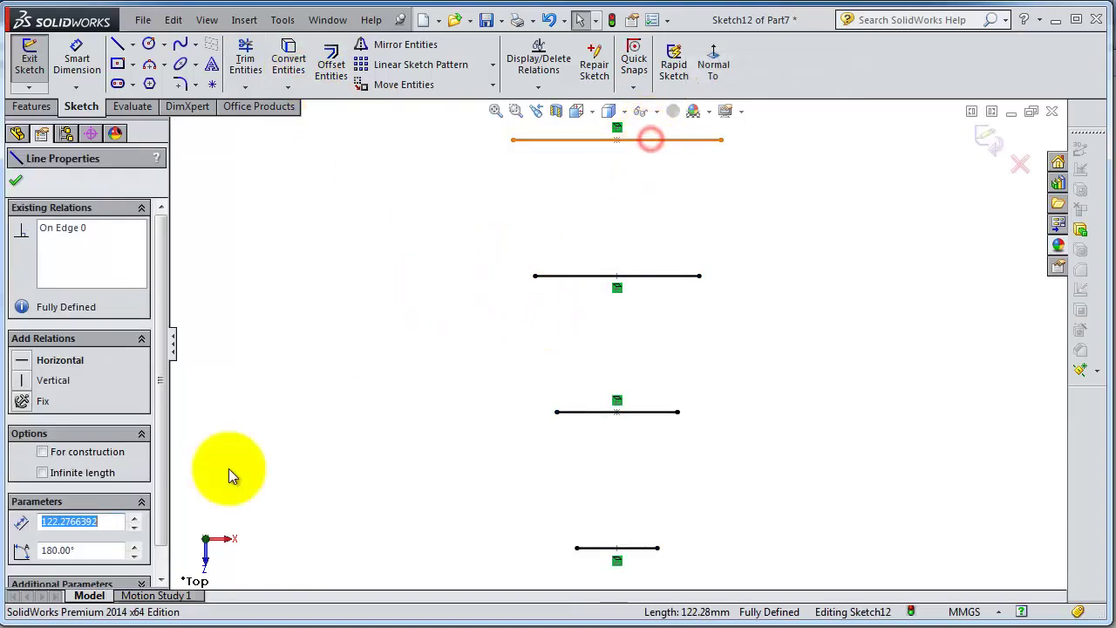
left_click(73, 453)
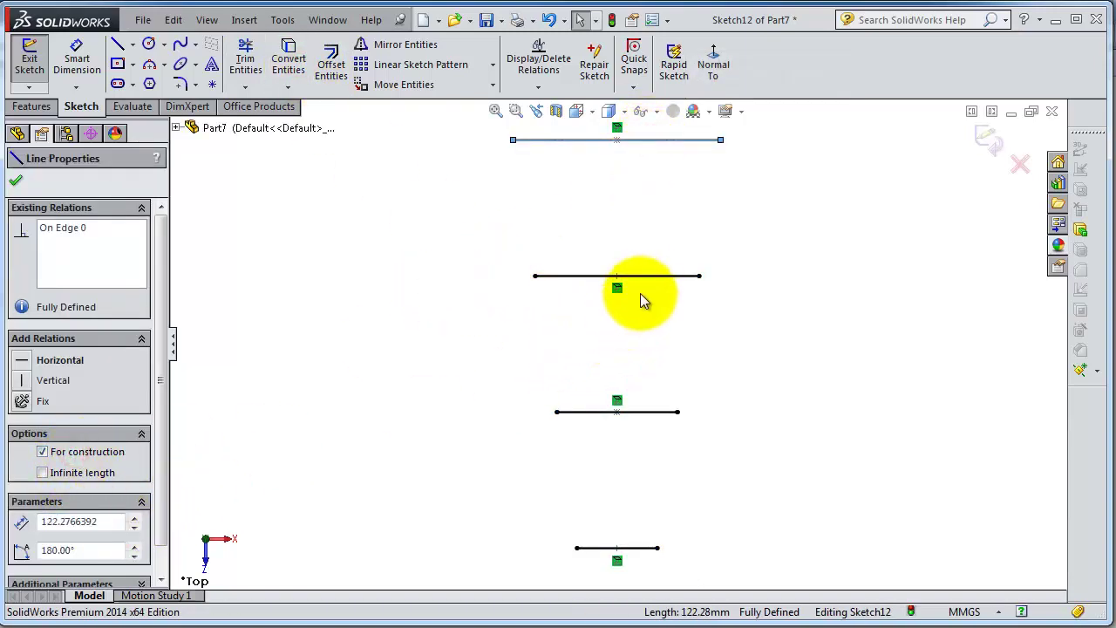
left_click(88, 450)
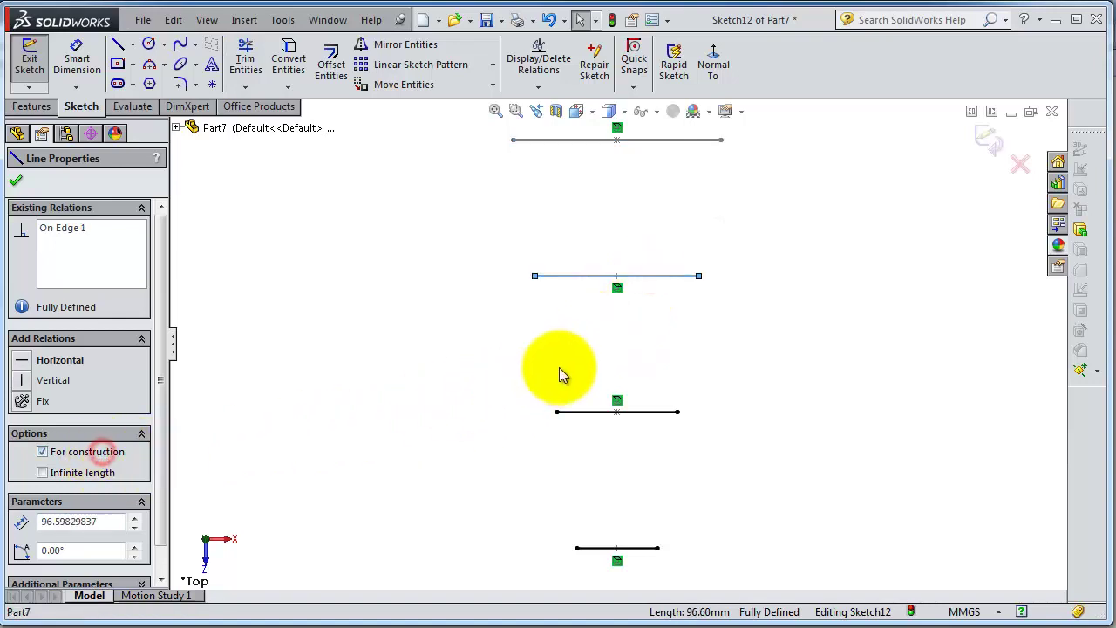
left_click(621, 410)
left_click(634, 411)
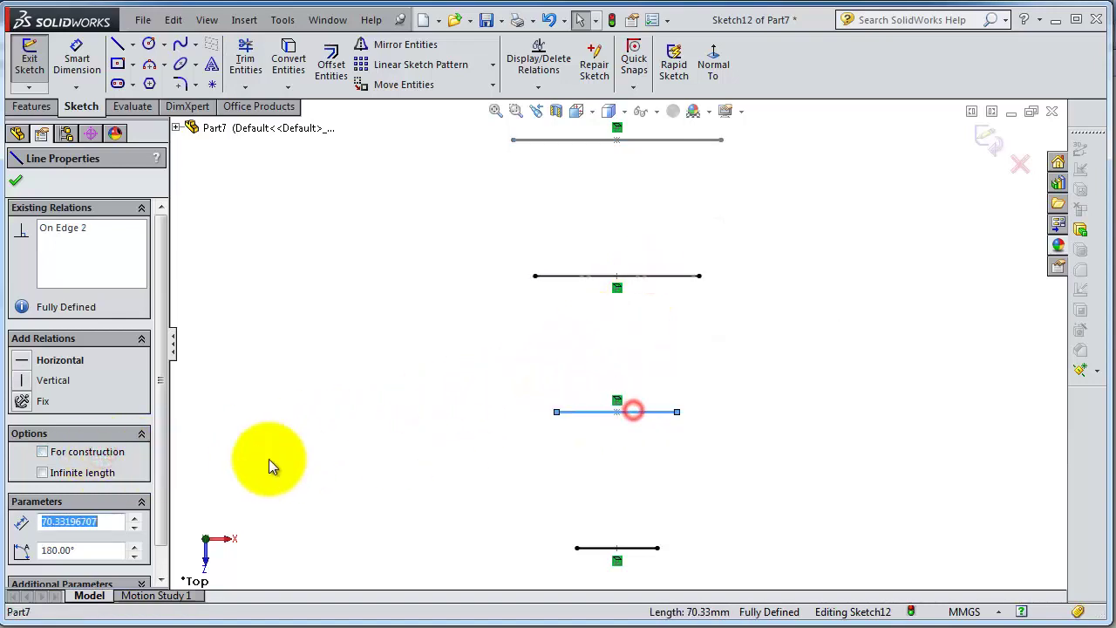
left_click(105, 451)
left_click(646, 548)
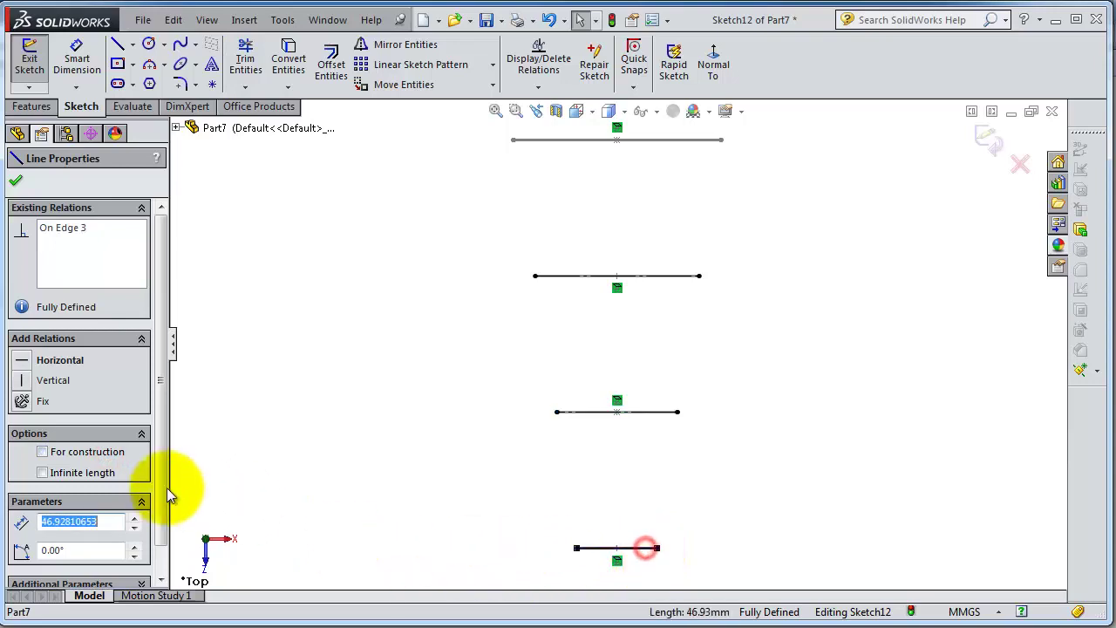
left_click(105, 452)
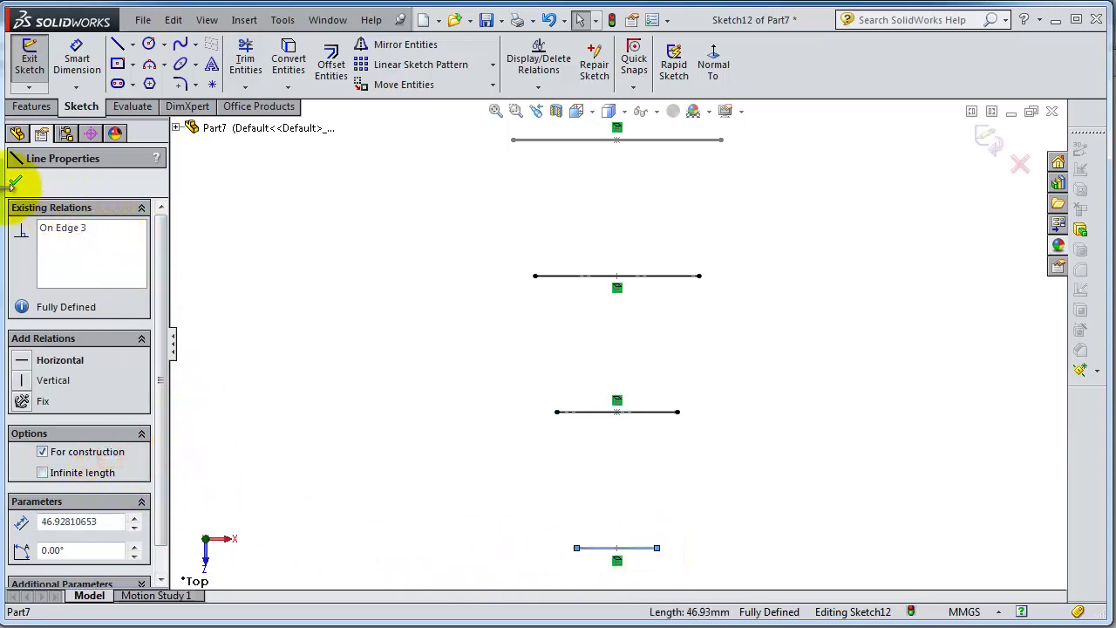
- Draw a spline through the left points of all four profiles, large rectangle to small ellipse
left_click(16, 183)
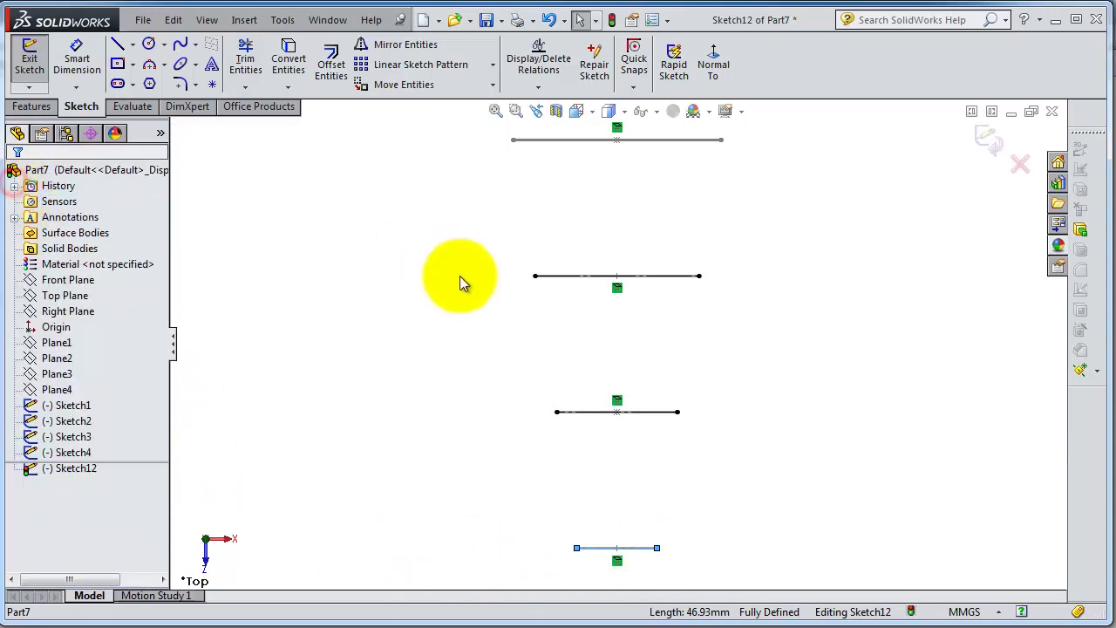
mouse_move(456, 279)
middle_mouse_down()
mouse_move(386, 246)
mouse_move(413, 256)
mouse_move(454, 215)
mouse_move(448, 184)
mouse_move(488, 215)
middle_mouse_up()
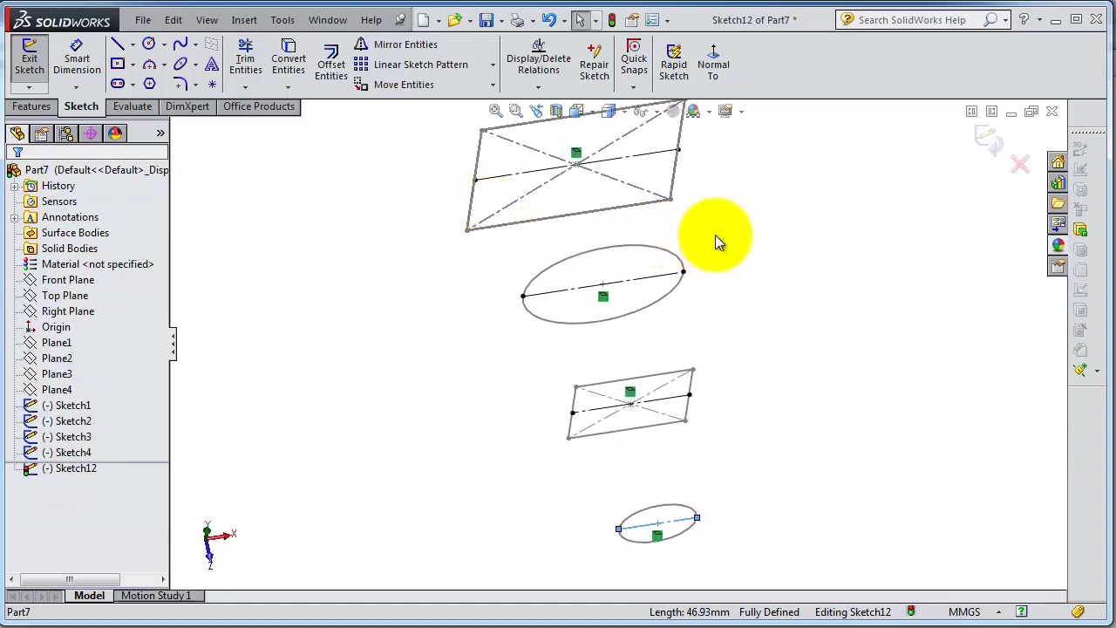
left_click(182, 45)
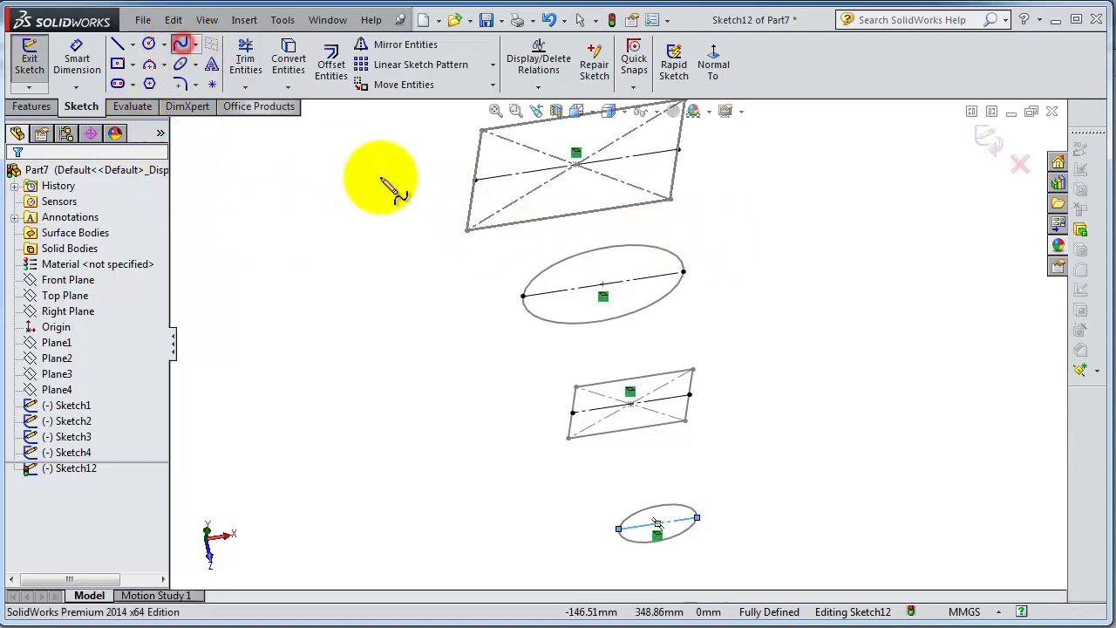
left_click(475, 181)
left_click(468, 255)
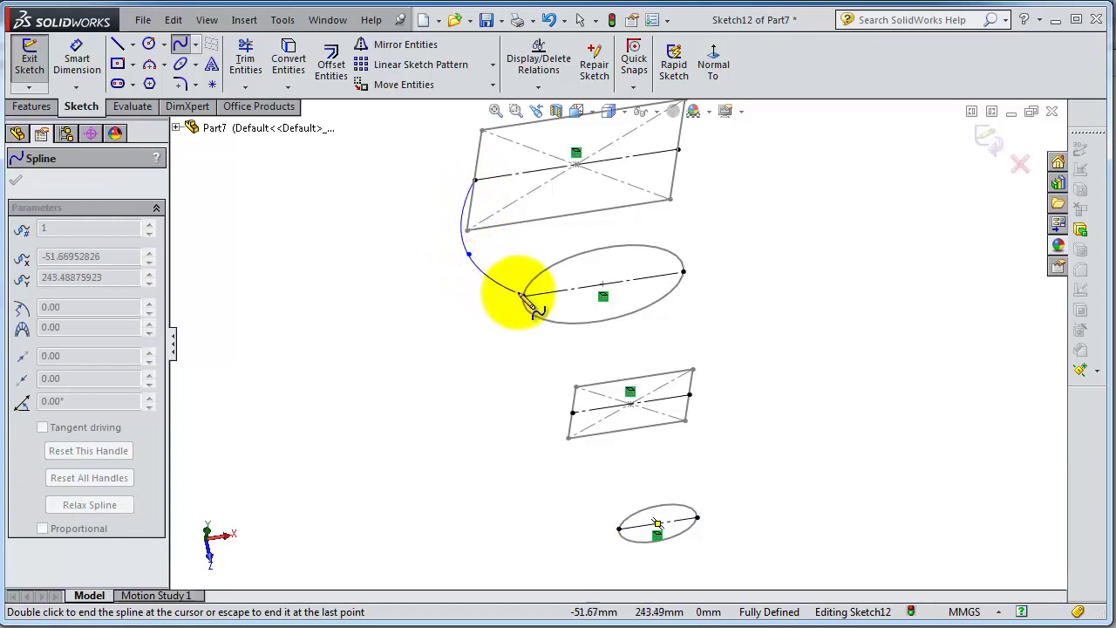
left_click(522, 297)
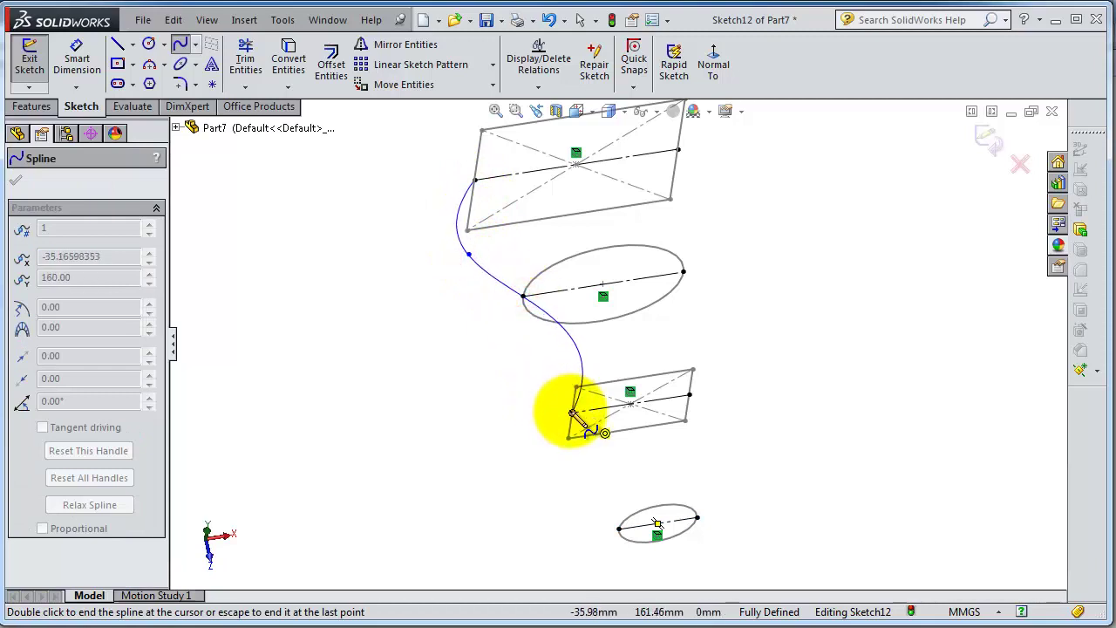
left_click(572, 413)
double_click(618, 529)
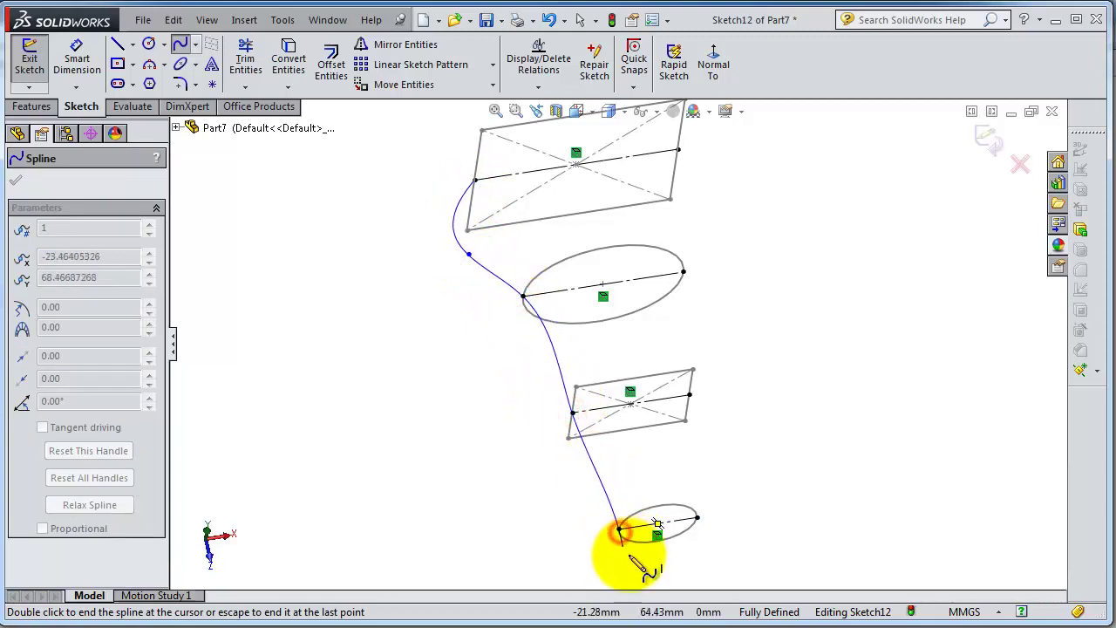
- View the sketch face-on, return to selection, pick the new spline and orbit to 3D
left_click(713, 68)
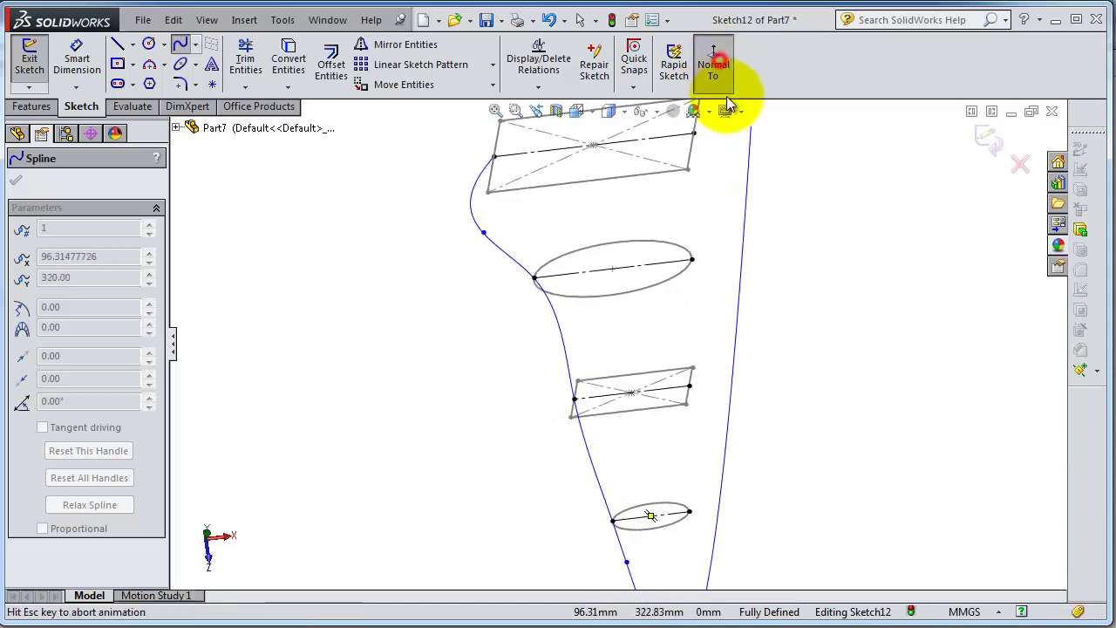
right_click(687, 528)
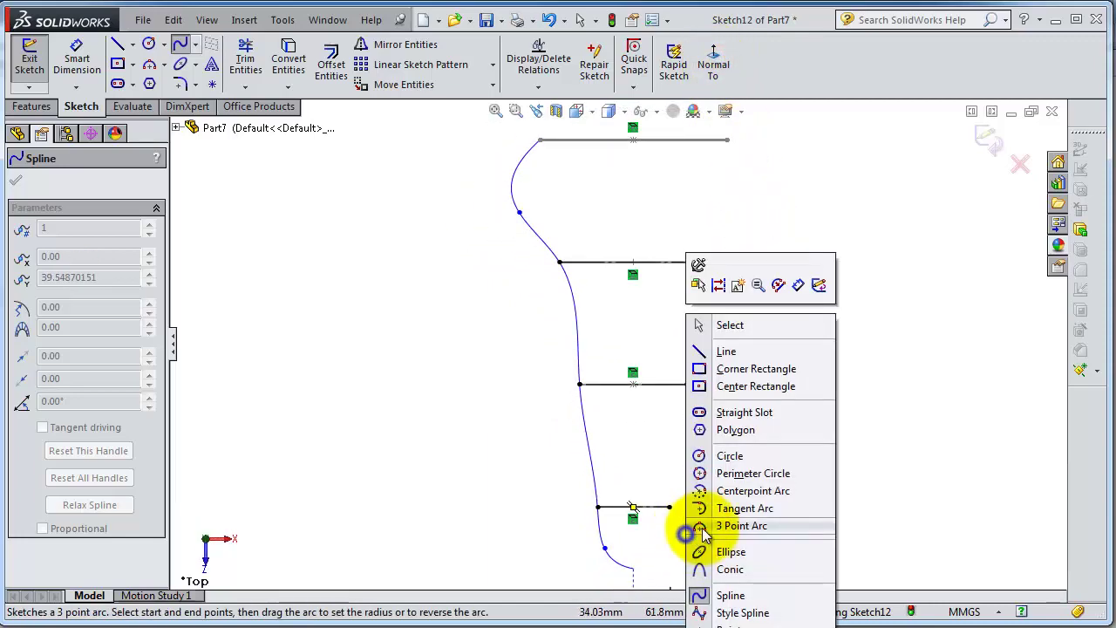
left_click(747, 328)
left_click(601, 509)
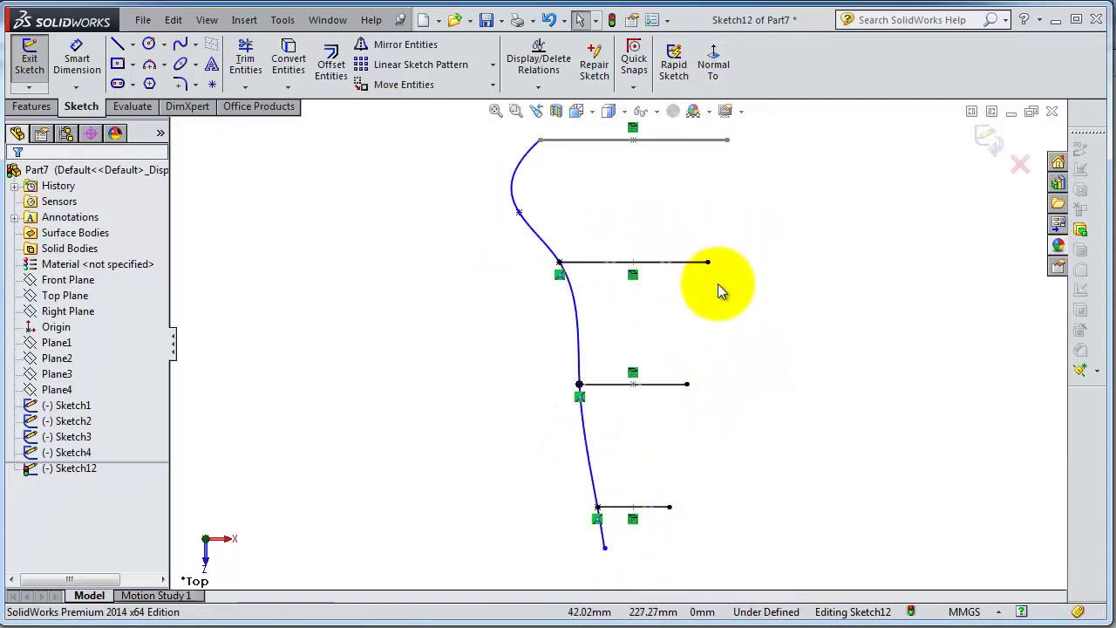
mouse_move(718, 283)
middle_mouse_down()
mouse_move(643, 235)
mouse_move(685, 154)
mouse_move(674, 176)
middle_mouse_up()
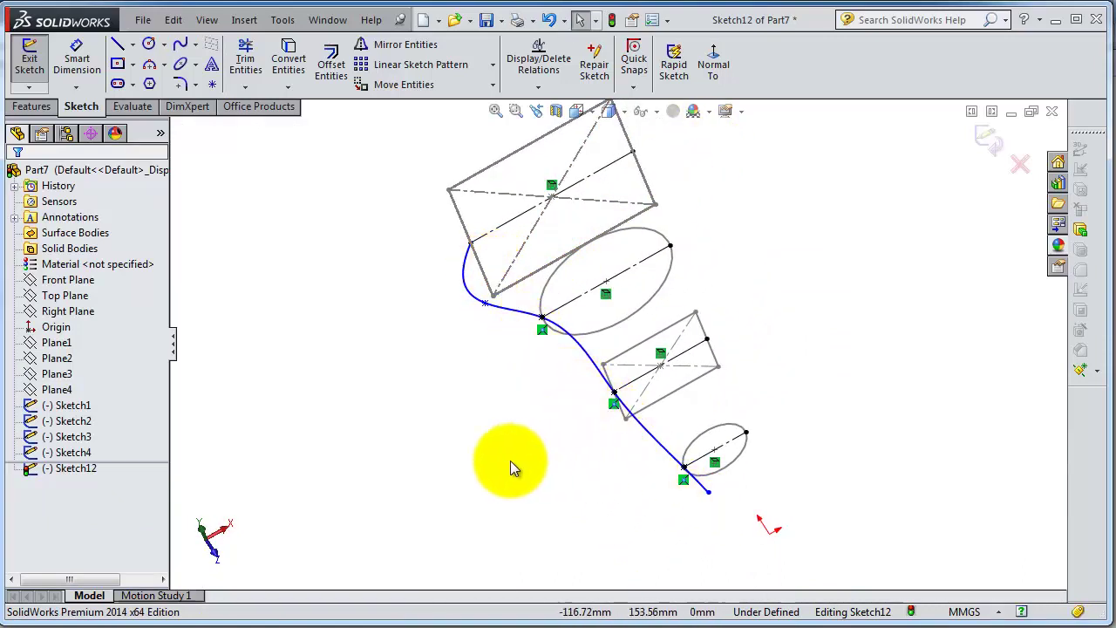
middle_click_drag(511, 469, 553, 471)
- Exit the sketch, start a Lofted Boss/Base, and pick the large rectangle as first profile
left_click(987, 141)
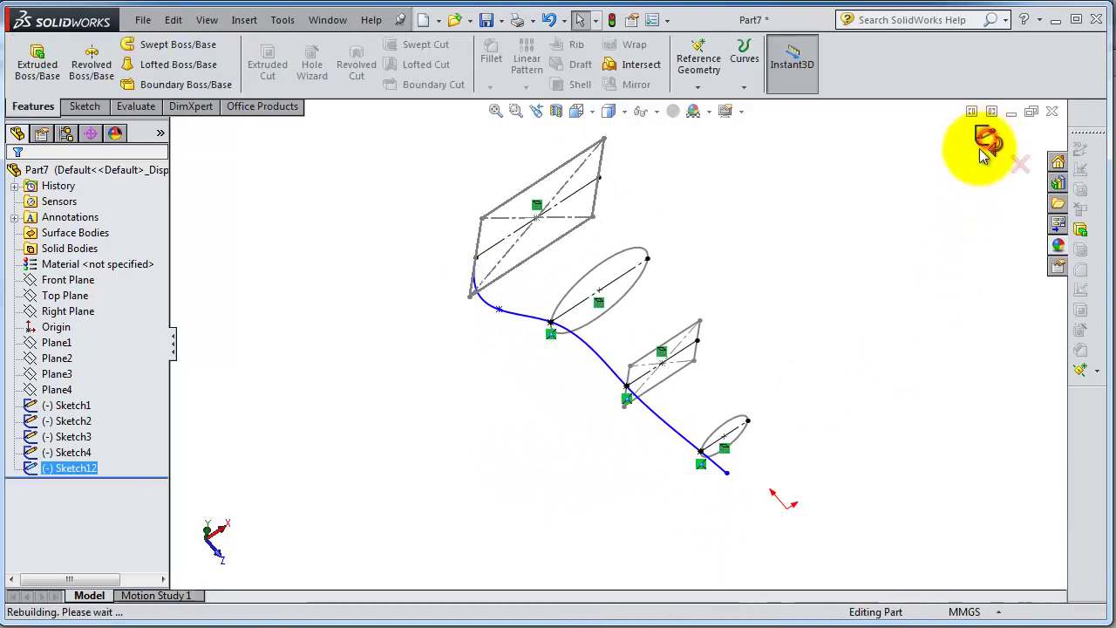
left_click(146, 70)
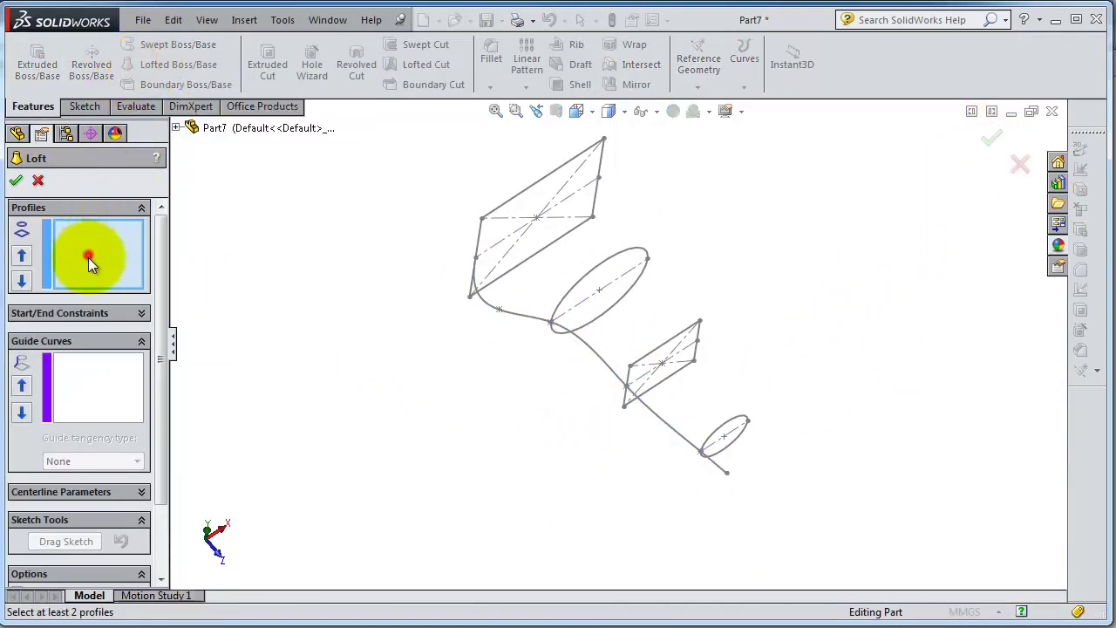
left_click(603, 138)
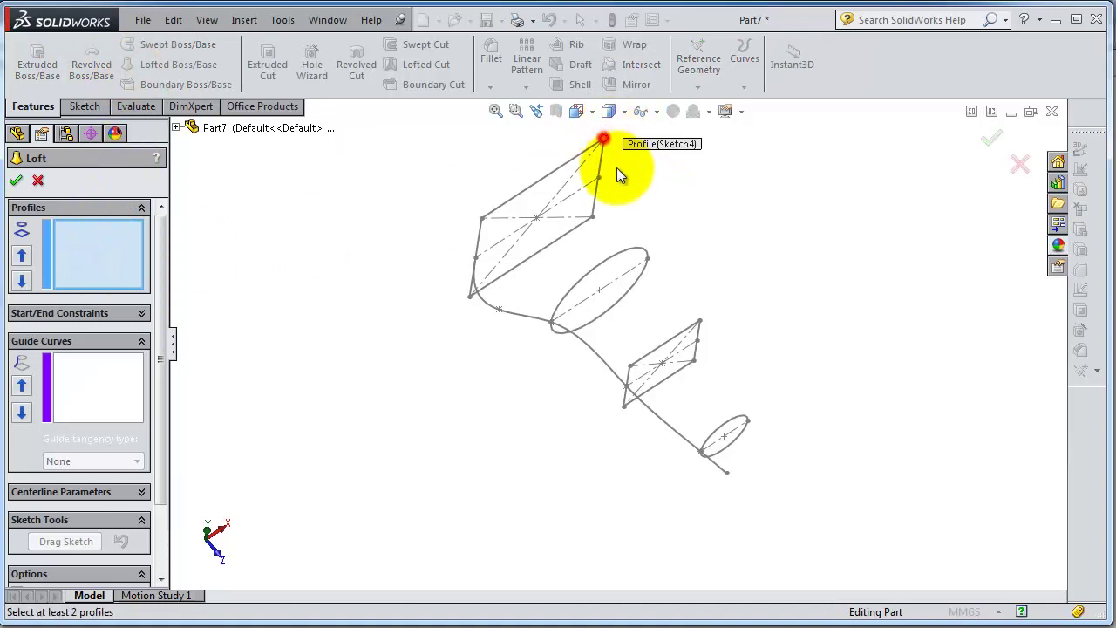
left_click(649, 258)
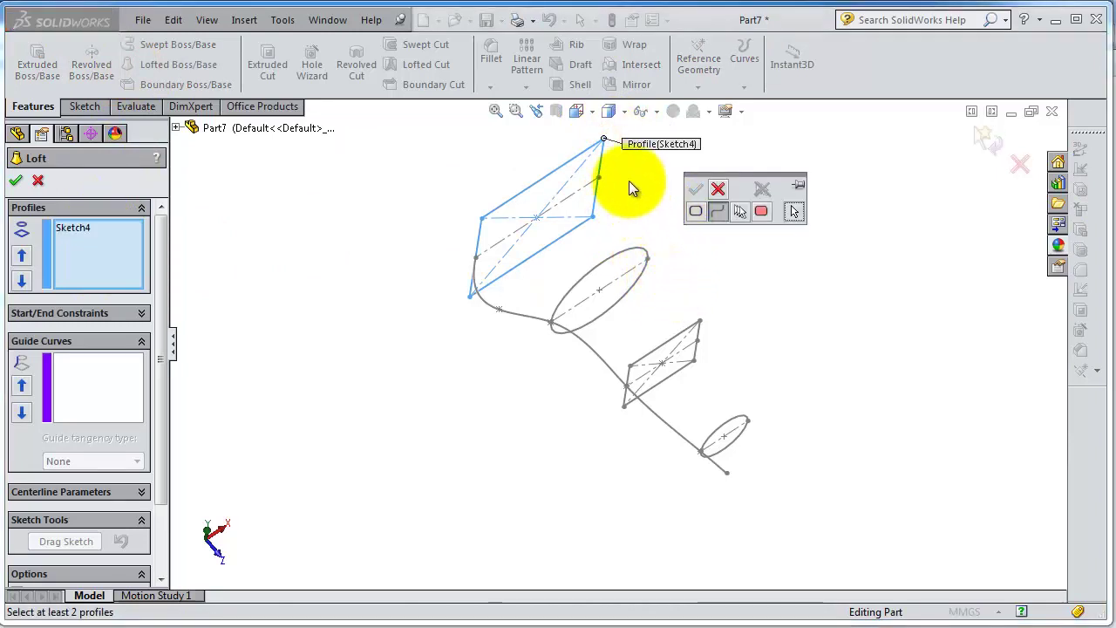
left_click(105, 245)
left_click(716, 188)
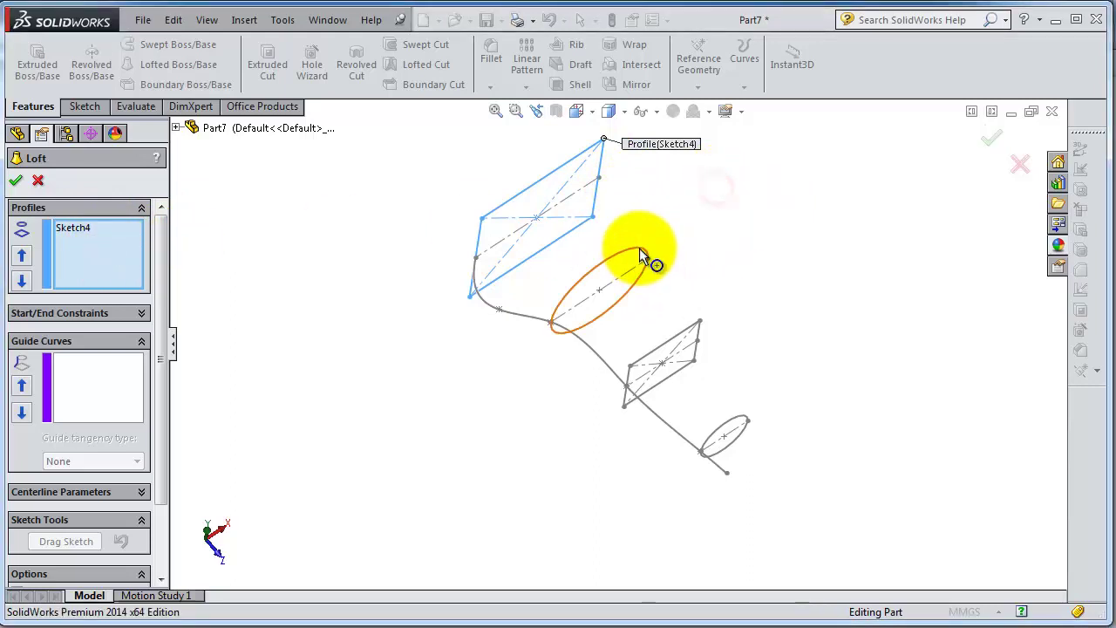
- Add Sketch3, Sketch2 and Sketch1 as the remaining loft profiles and inspect the preview
left_click(641, 254)
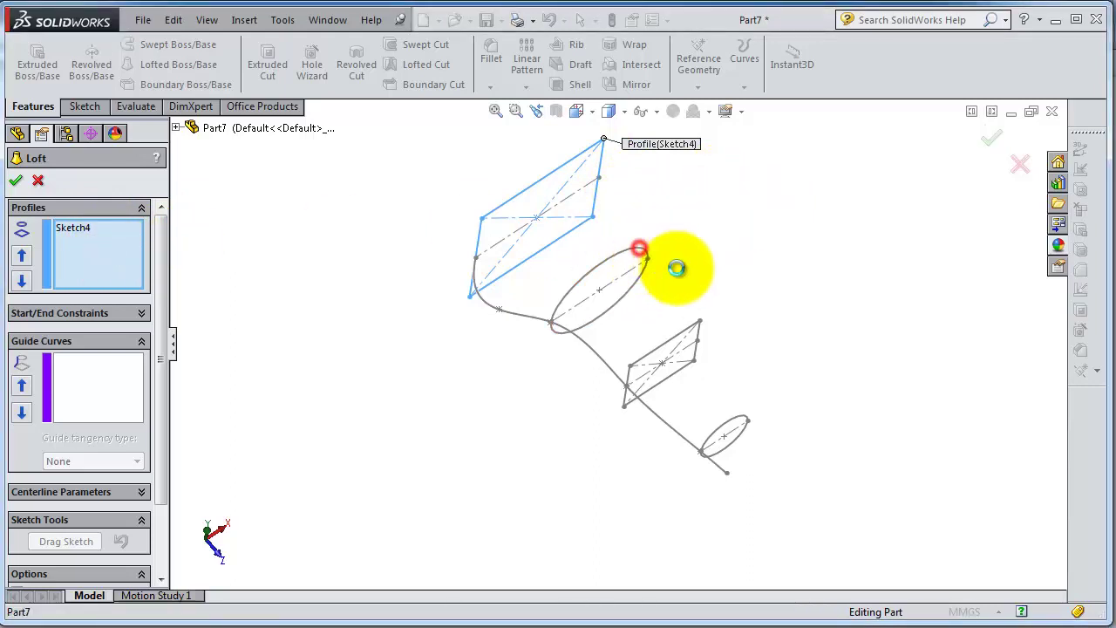
left_click(700, 321)
left_click(748, 421)
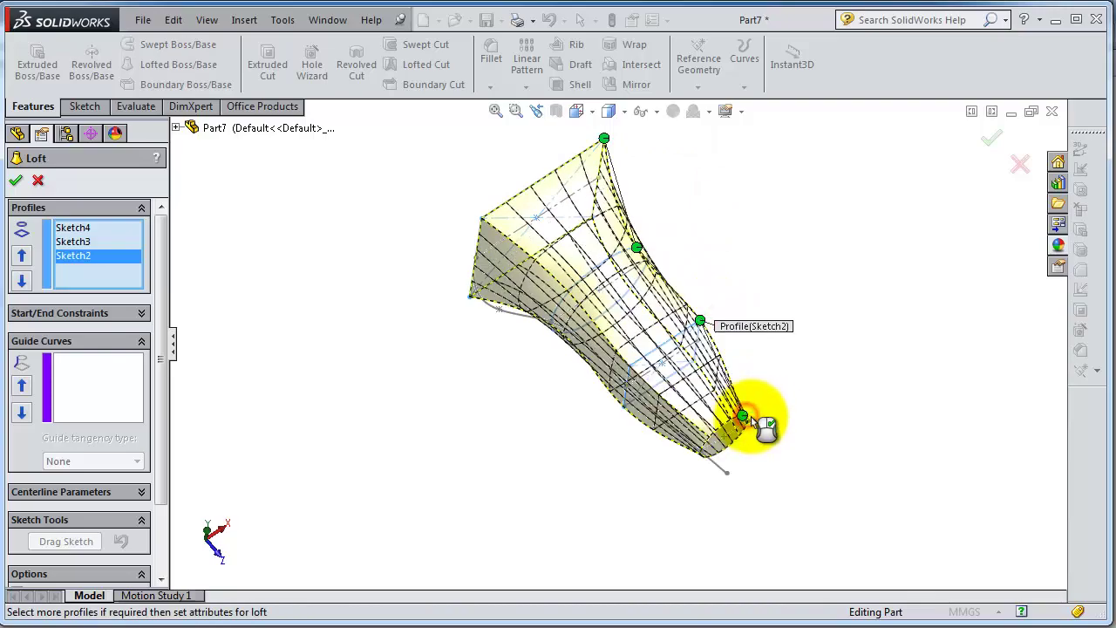
mouse_move(759, 377)
middle_mouse_down()
mouse_move(780, 230)
mouse_move(671, 178)
mouse_move(618, 346)
mouse_move(628, 411)
mouse_move(640, 357)
mouse_move(558, 186)
mouse_move(615, 369)
mouse_move(588, 394)
middle_mouse_up()
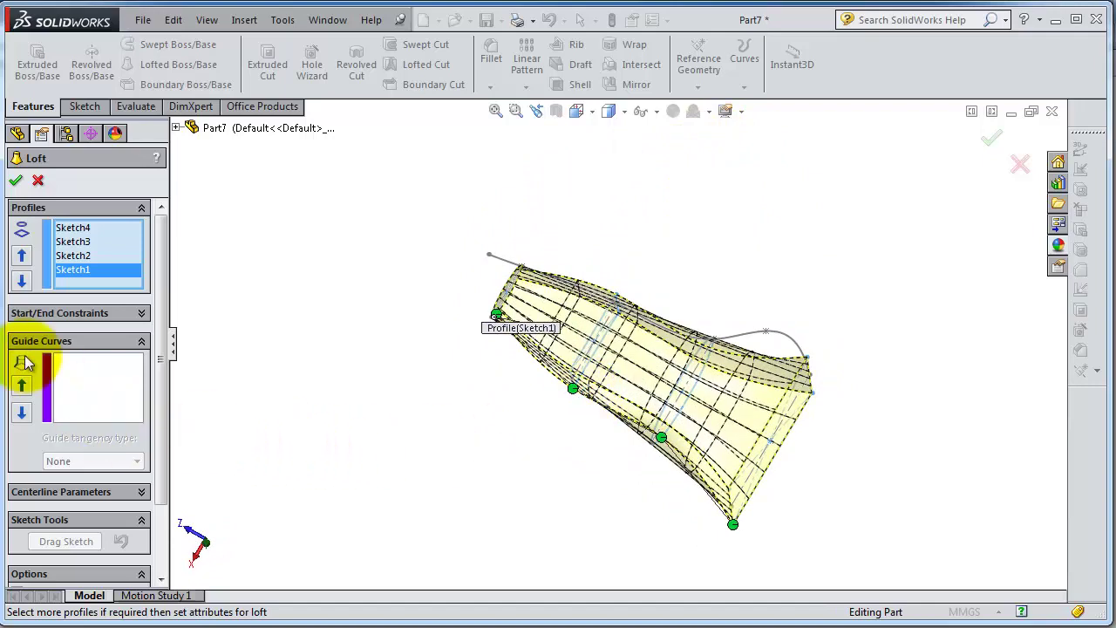
- Set the Sketch12 spline as the loft's guide curve and accept it, creating Loft5
left_click(89, 380)
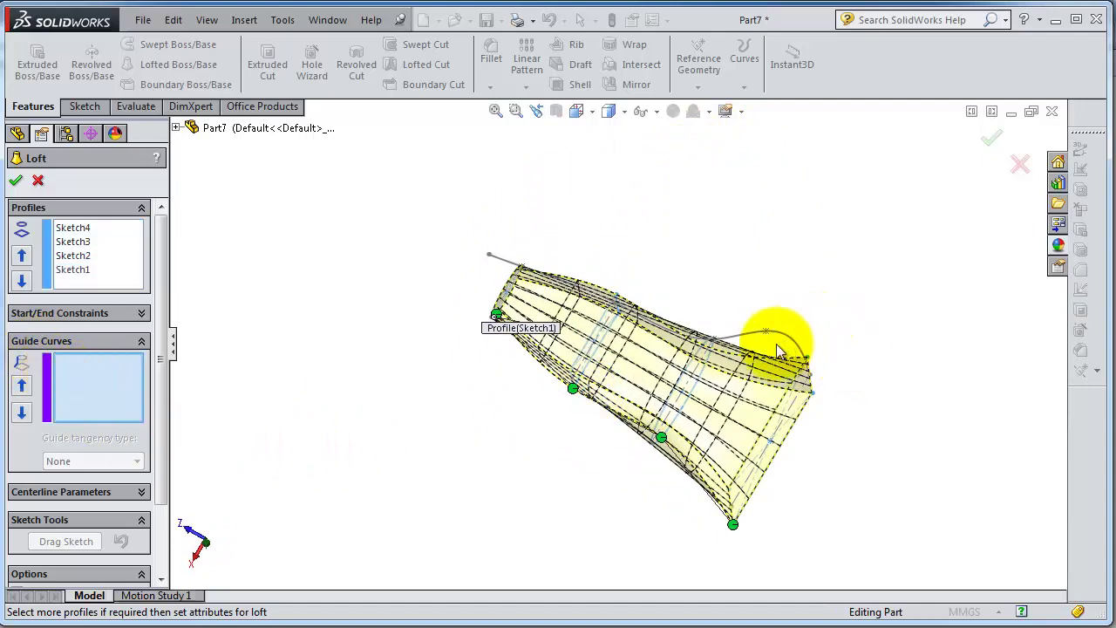
scroll(797, 353, "down", 2)
left_click(787, 319)
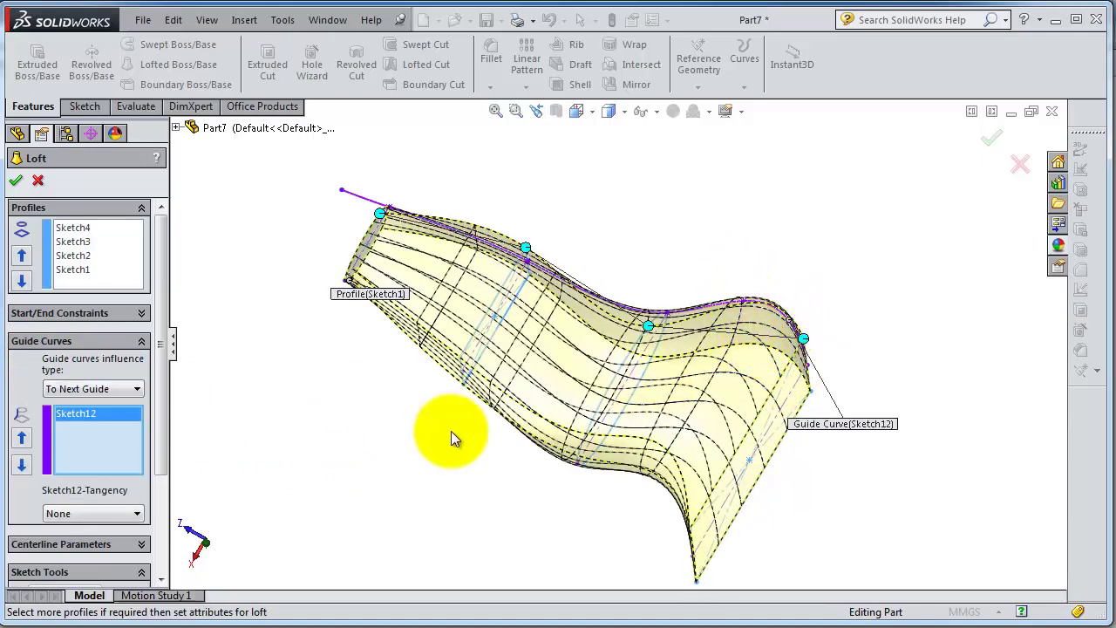
middle_click_drag(451, 431, 467, 353)
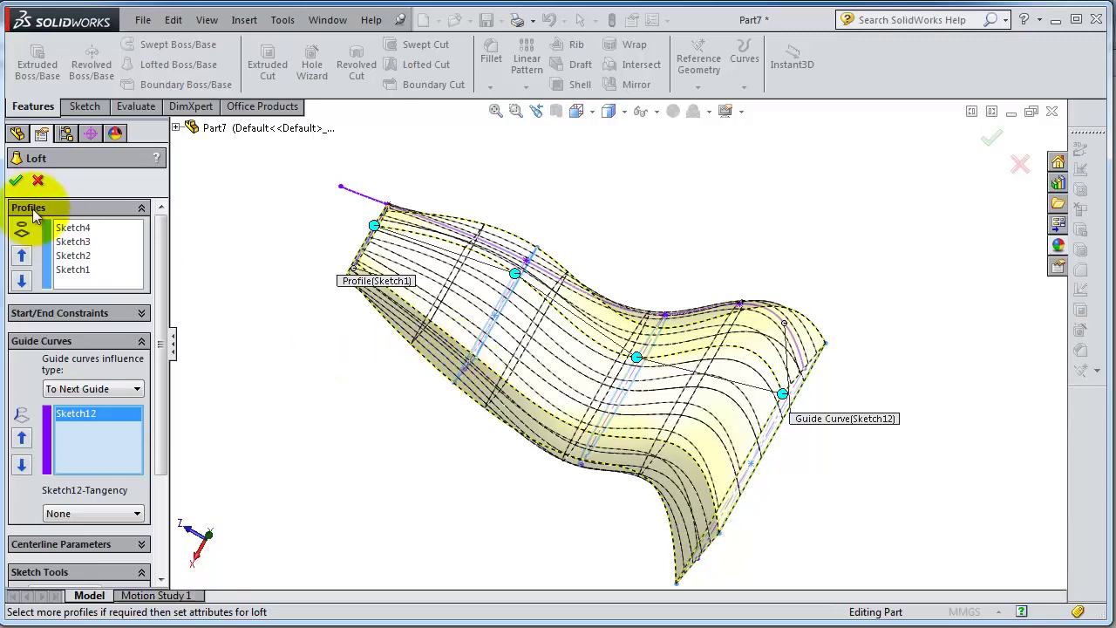
left_click(18, 183)
middle_click_drag(491, 506, 589, 410)
left_click(741, 432)
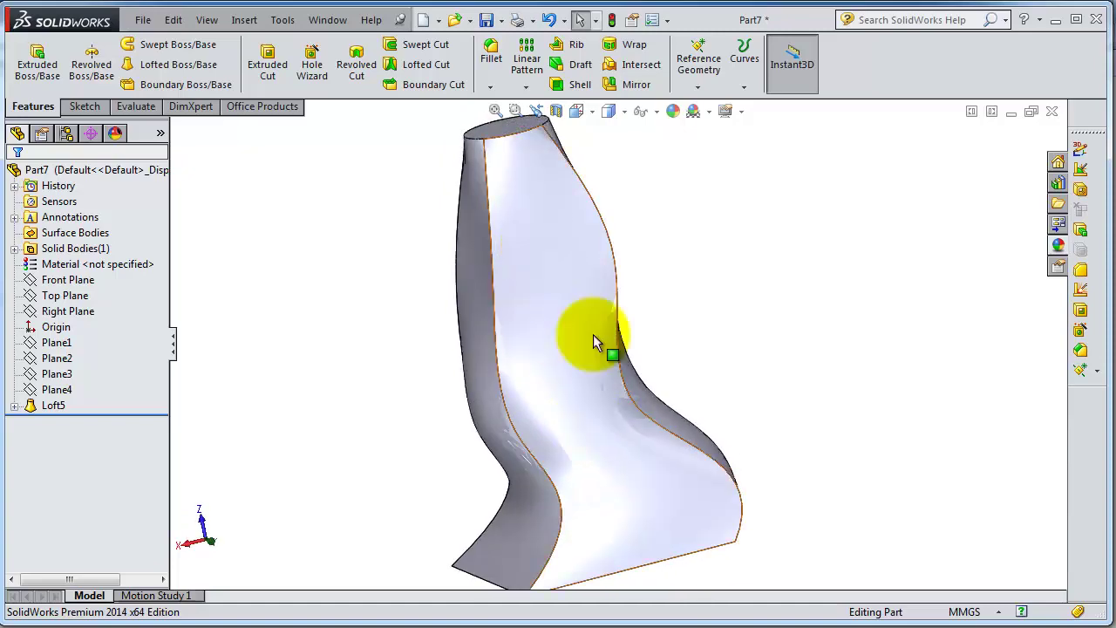
middle_click_drag(791, 392, 524, 262)
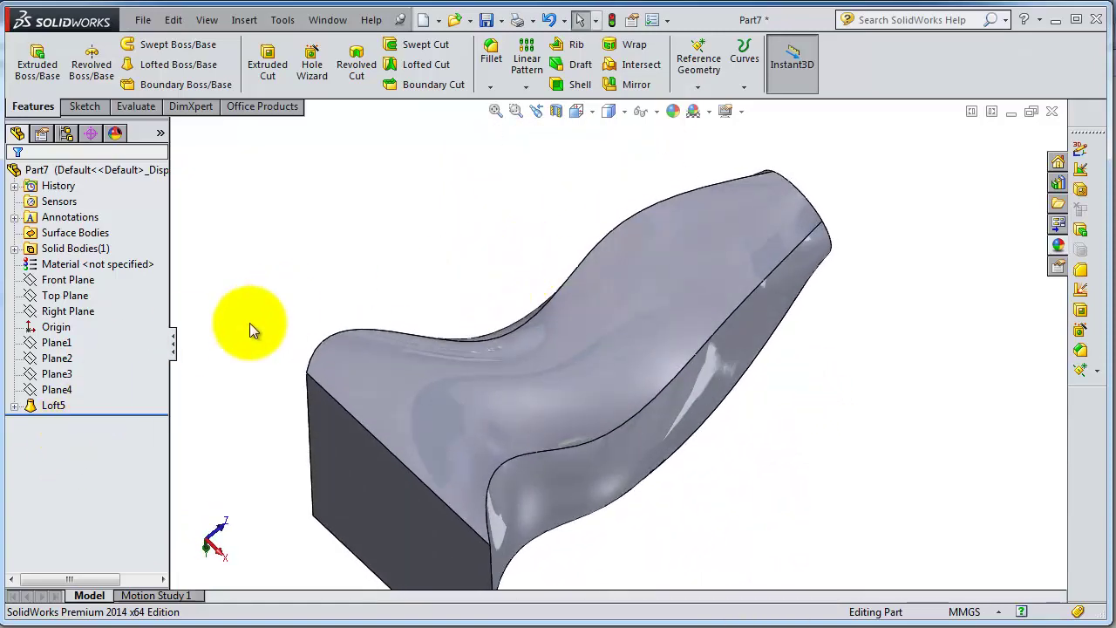
key("z")
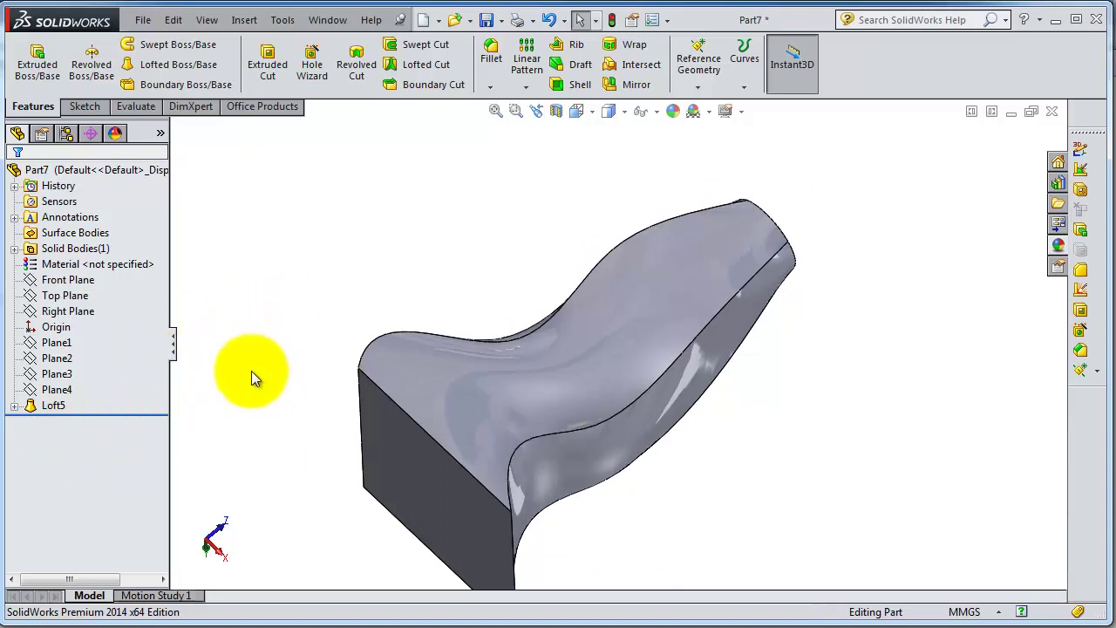
key("ctrl+z")
mouse_move(361, 381)
middle_mouse_down()
mouse_move(598, 406)
mouse_move(621, 440)
middle_mouse_up()
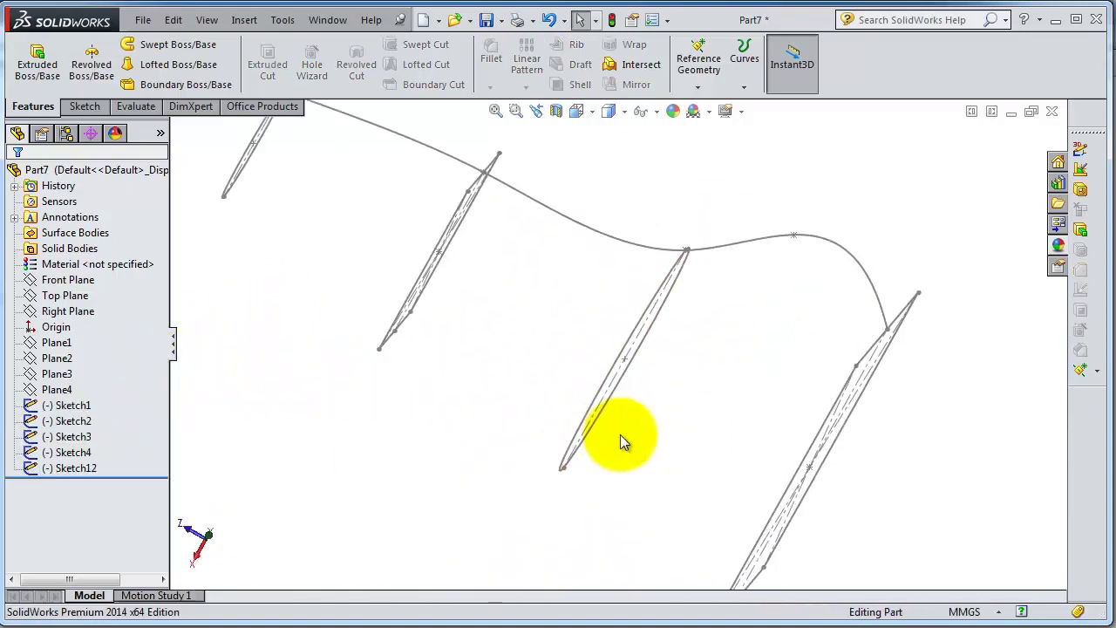
- Reopen Sketch12 for editing from its shortcut menu
left_click(70, 469)
left_click(74, 453, "ctrl")
left_click(97, 419)
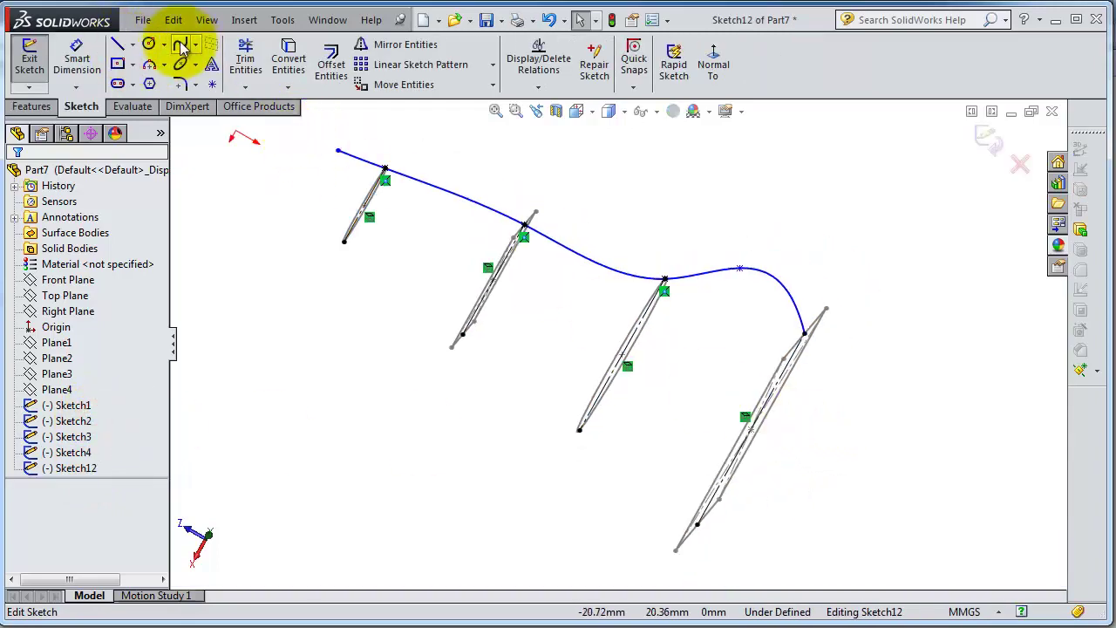
mouse_move(635, 518)
middle_mouse_down()
mouse_move(653, 498)
mouse_move(643, 531)
middle_mouse_up()
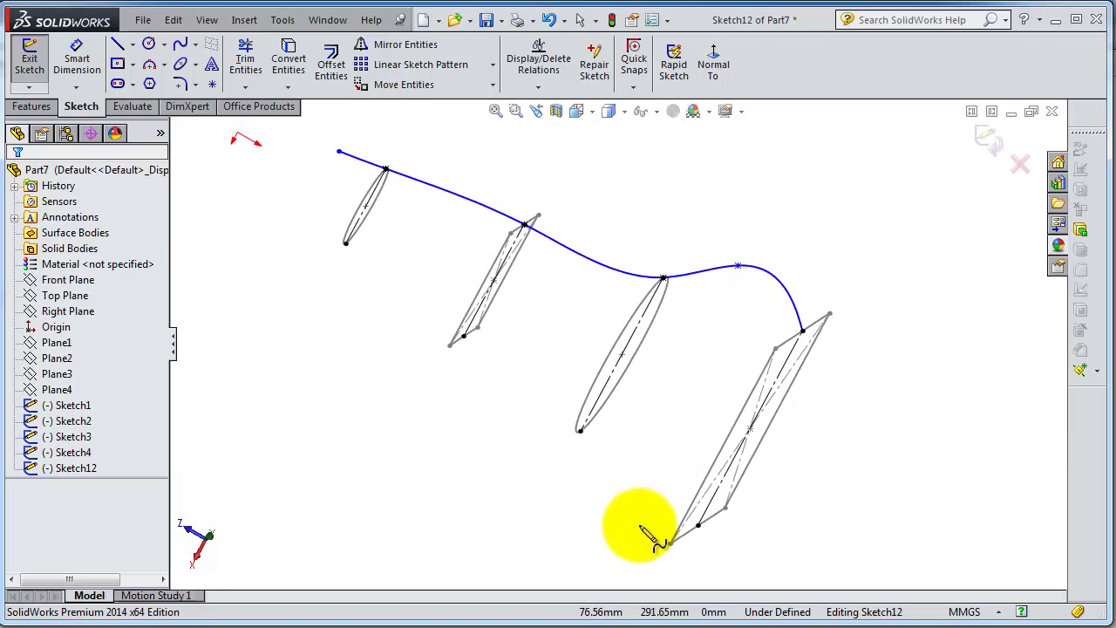
- Draw a second spline through the opposite ends of the four profiles, bottom to top
left_click(700, 526)
left_click(622, 538)
left_click(580, 430)
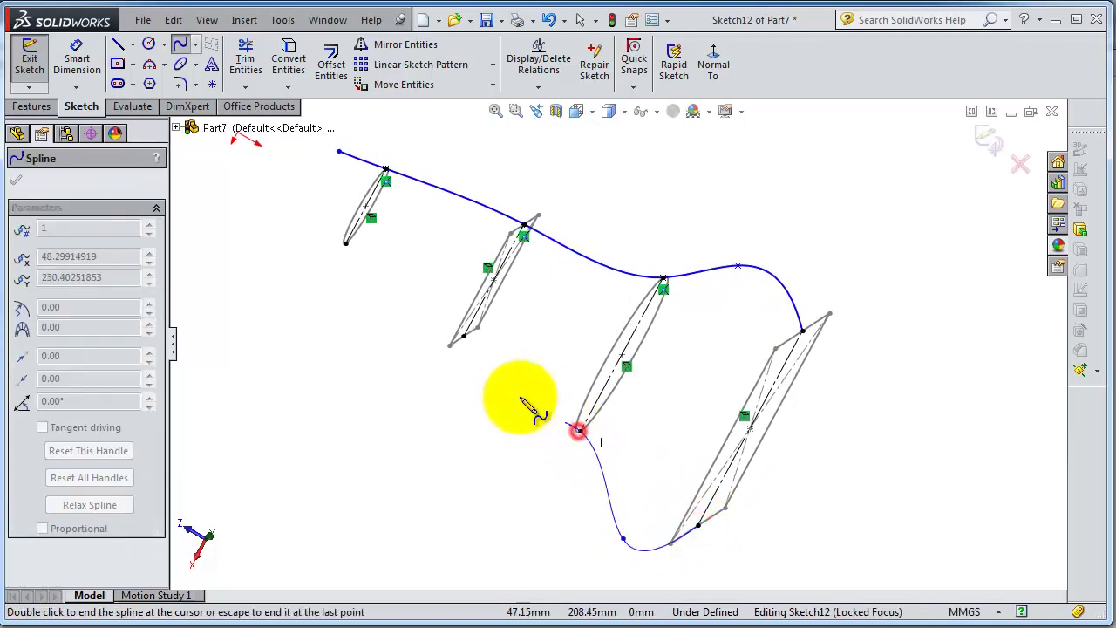
left_click(463, 336)
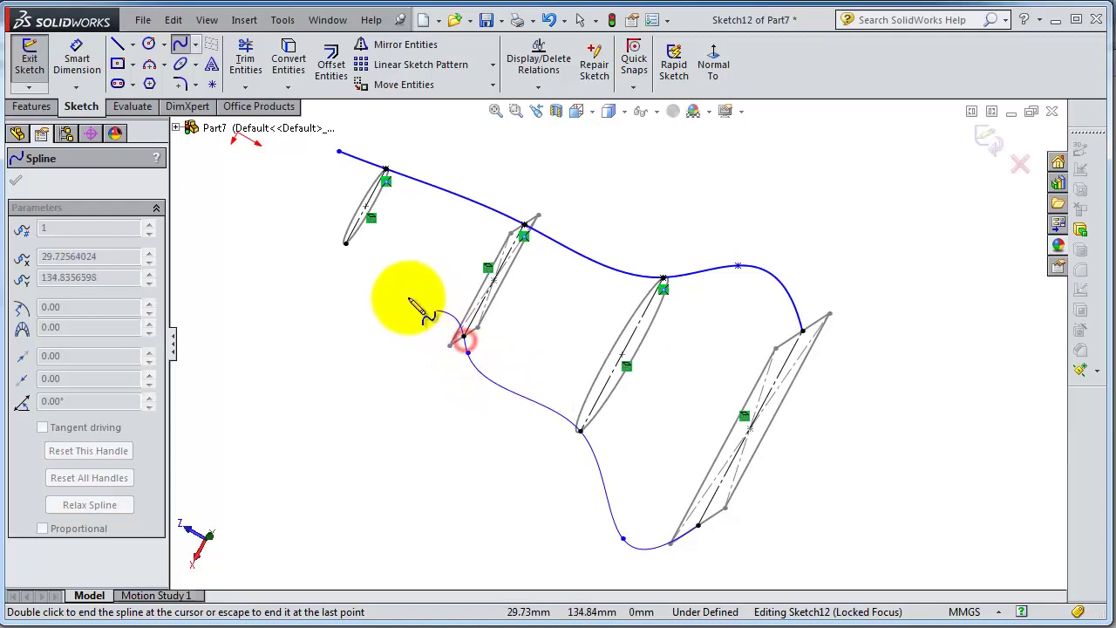
left_click(346, 244)
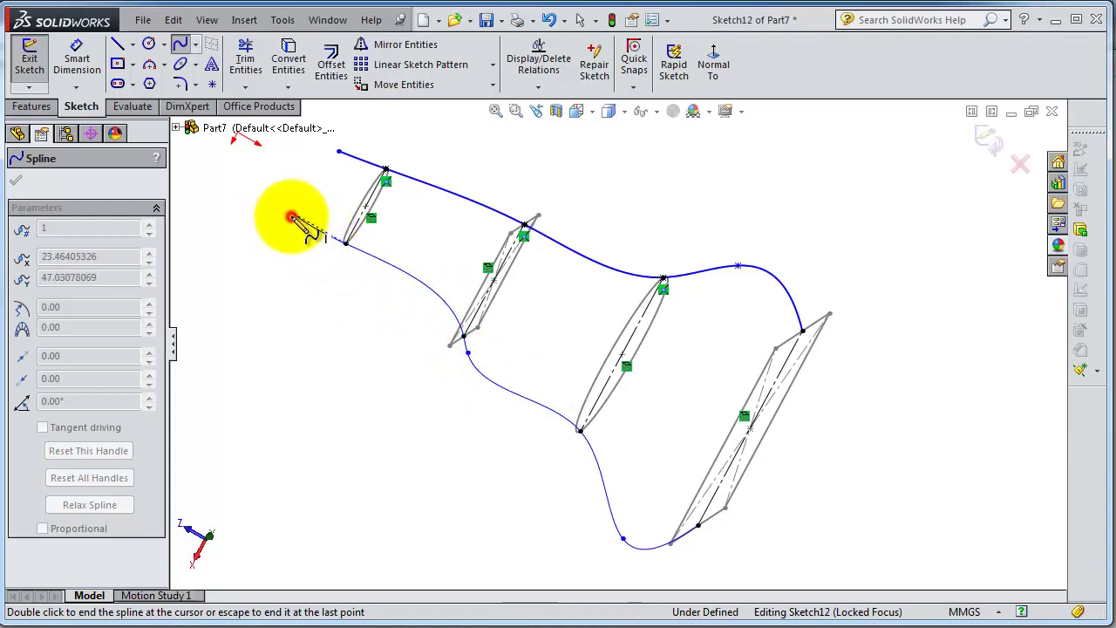
right_click(291, 217)
left_click(310, 227)
- Orbit to check both guide splines, then exit Sketch12
mouse_move(350, 397)
middle_mouse_down()
mouse_move(404, 497)
mouse_move(486, 438)
mouse_move(653, 393)
mouse_move(659, 423)
mouse_move(585, 326)
mouse_move(630, 319)
mouse_move(640, 386)
mouse_move(660, 416)
middle_mouse_up()
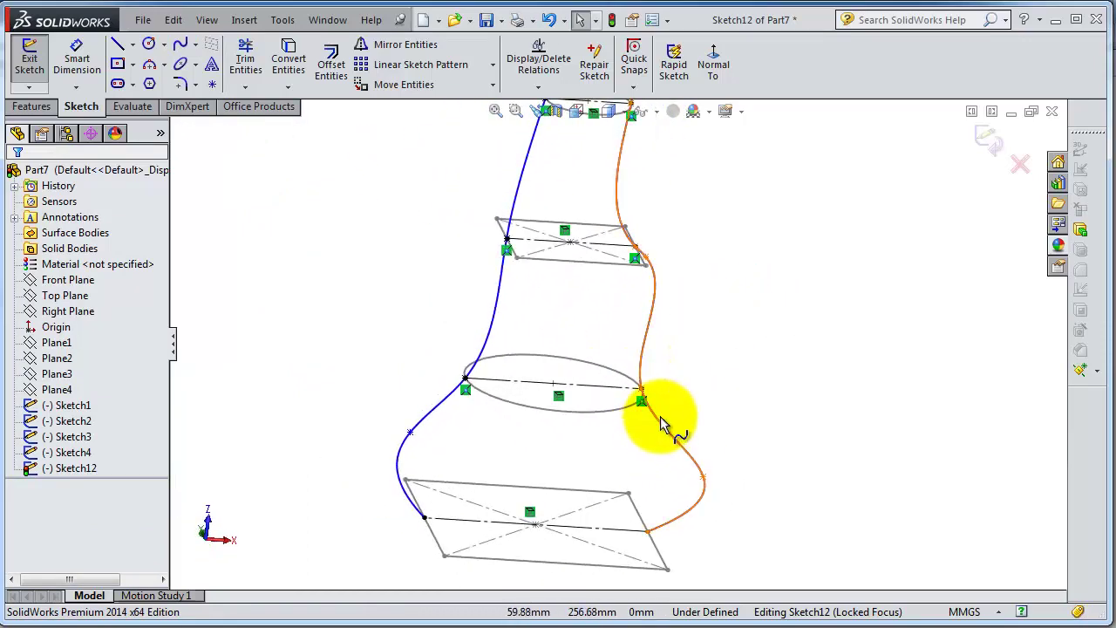
scroll(628, 349, "up", 3)
mouse_move(697, 369)
middle_mouse_down()
mouse_move(443, 319)
mouse_move(435, 343)
middle_mouse_up()
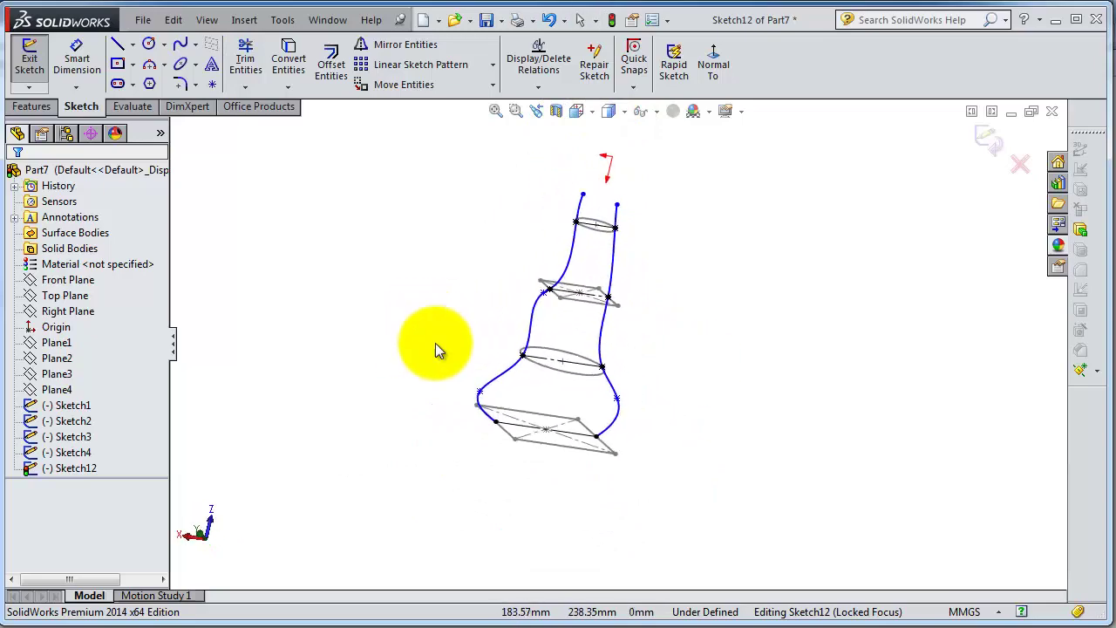
scroll(599, 358, "down", 5)
mouse_move(517, 295)
middle_mouse_down()
mouse_move(580, 332)
mouse_move(581, 282)
mouse_move(524, 250)
mouse_move(555, 253)
middle_mouse_up()
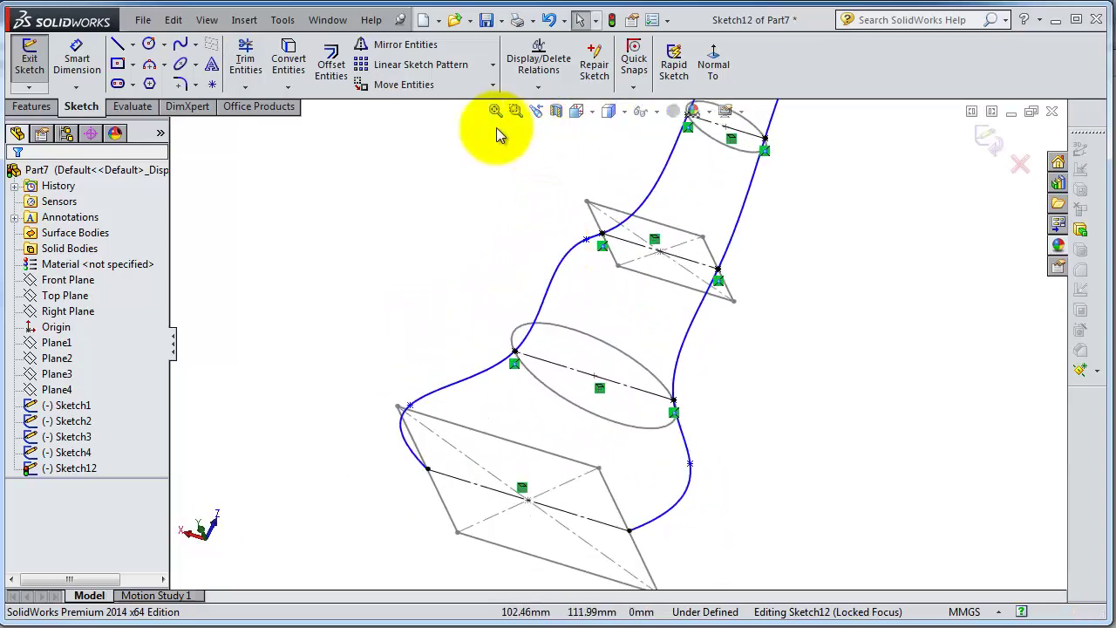
left_click(992, 142)
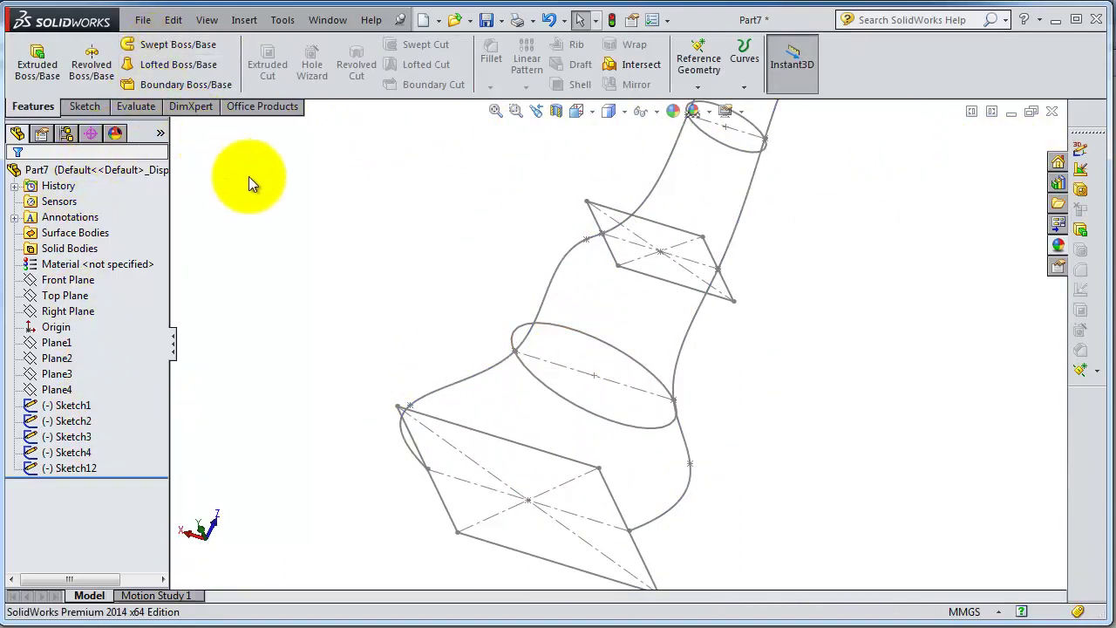
- Pick Sketch4, Sketch3, Sketch2 and Sketch1 in order as loft profiles, then activate Guide Curves
mouse_move(366, 305)
middle_mouse_down()
mouse_move(403, 217)
mouse_move(336, 267)
mouse_move(350, 271)
mouse_move(399, 423)
middle_mouse_up()
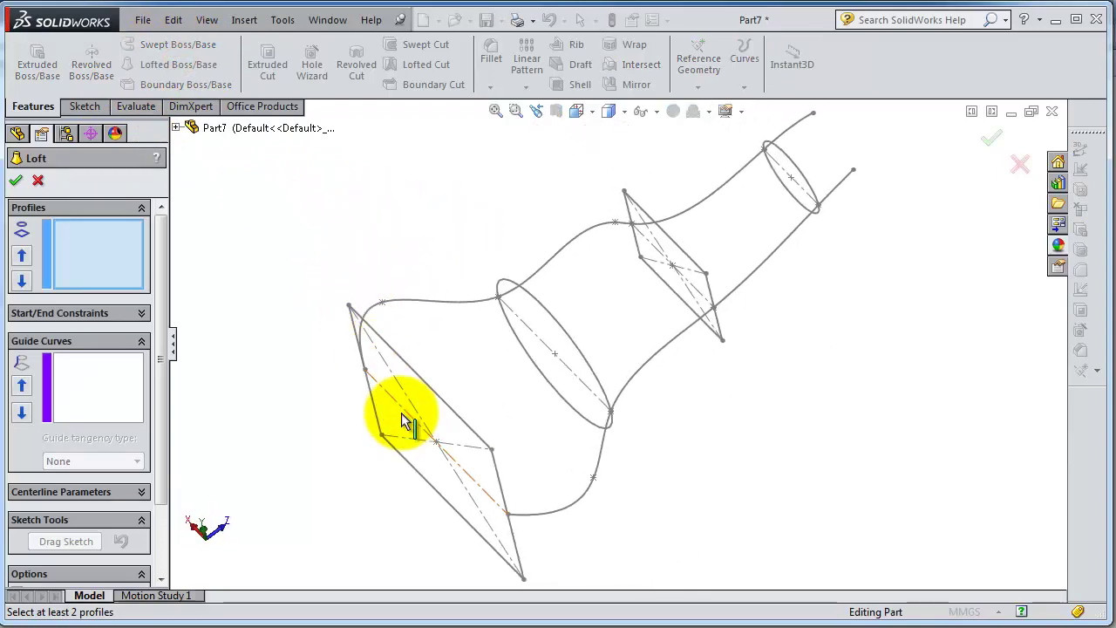
left_click(493, 450)
left_click(599, 385)
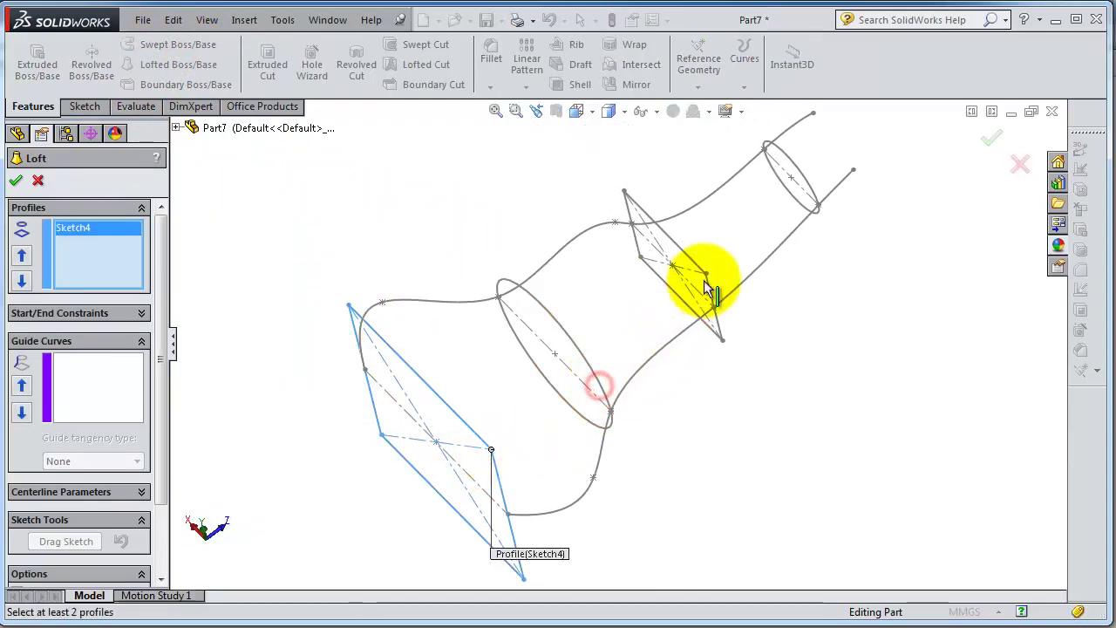
left_click(592, 373)
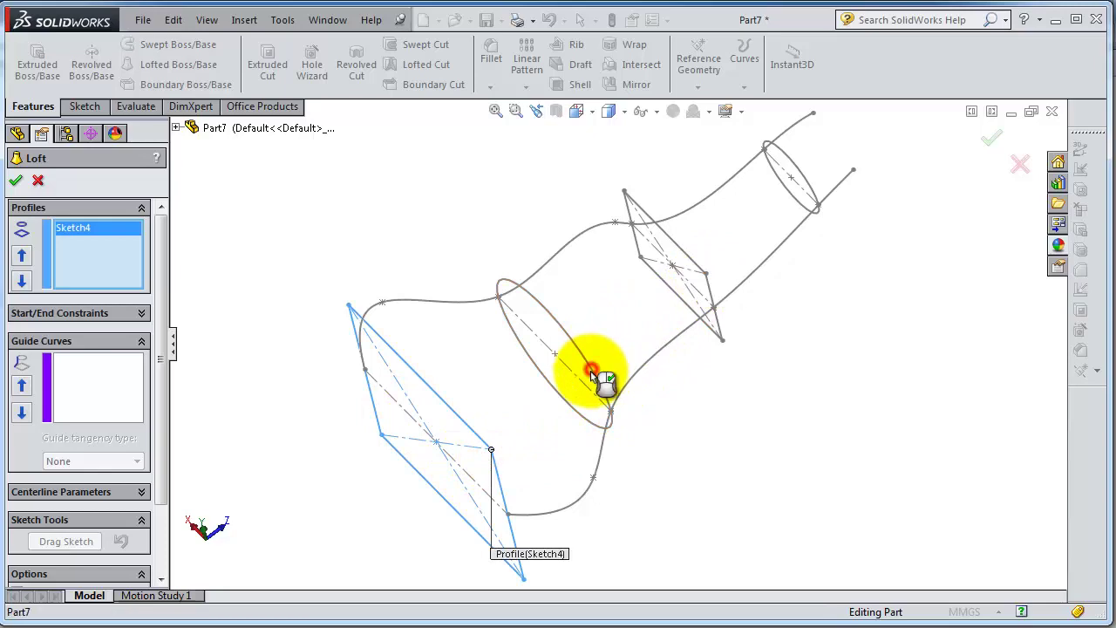
left_click(706, 277)
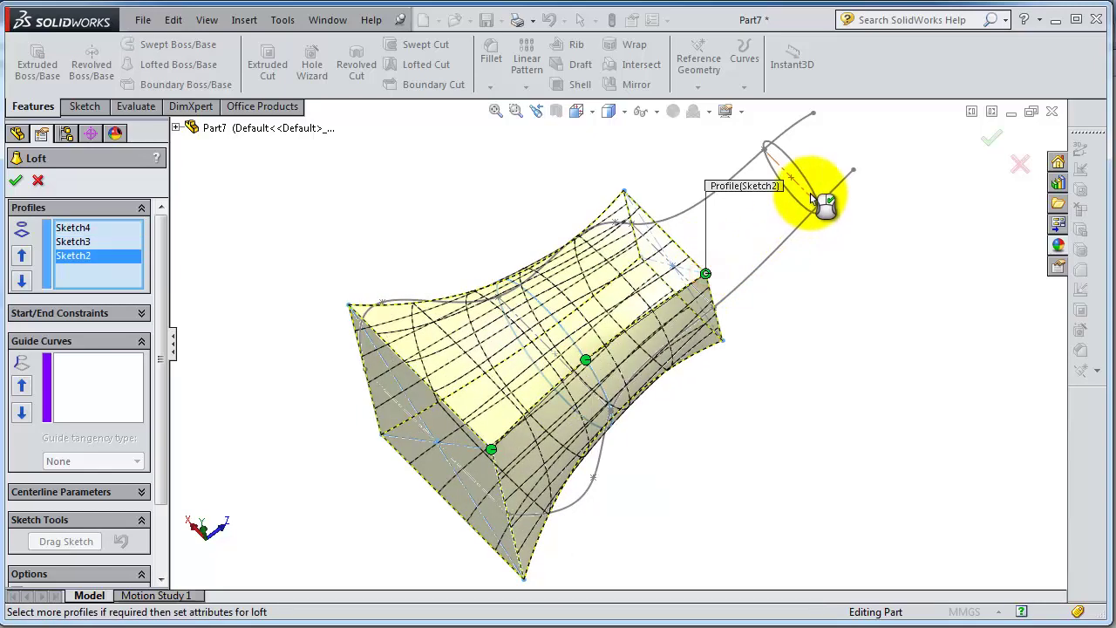
left_click(811, 188)
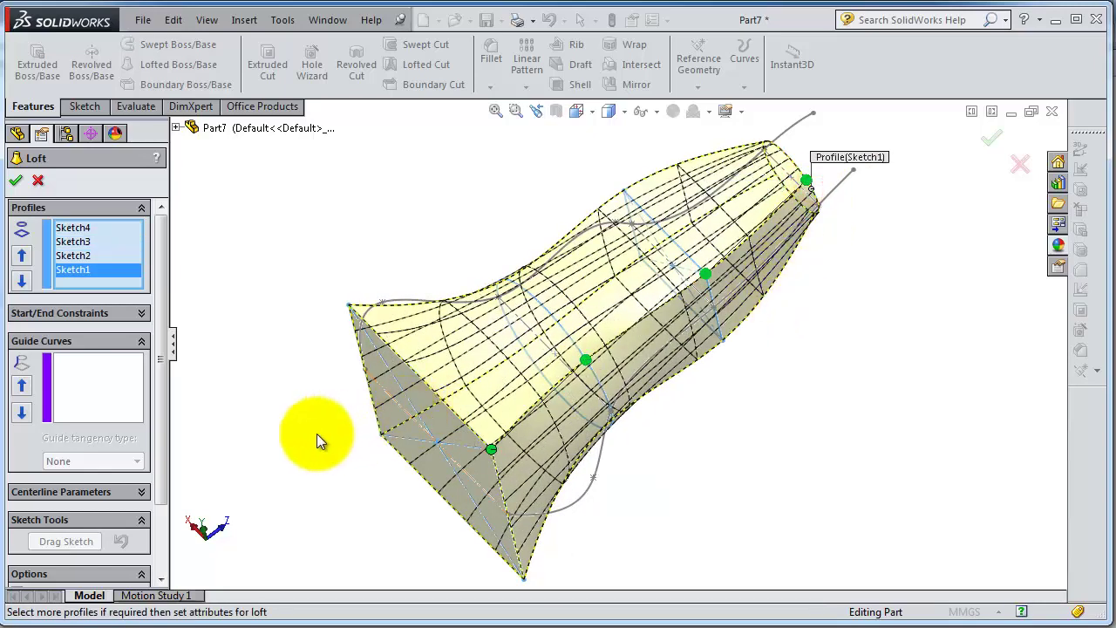
mouse_move(305, 436)
middle_mouse_down()
mouse_move(356, 501)
mouse_move(327, 519)
middle_mouse_up()
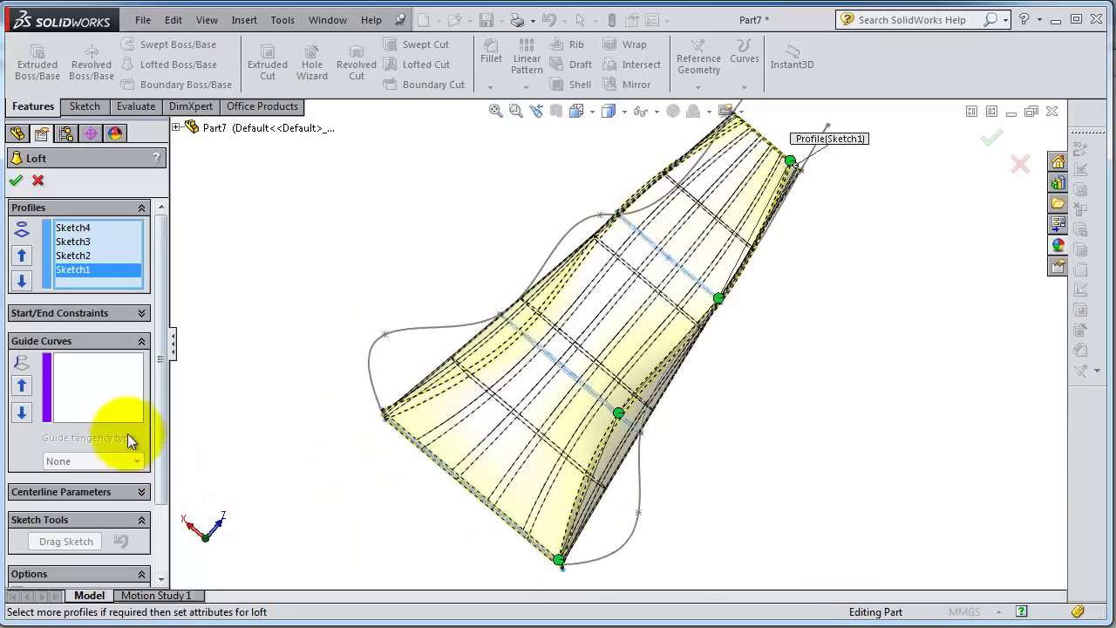
left_click(102, 403)
- Select both Sketch12 splines as the loft's guide curves
left_click(634, 542)
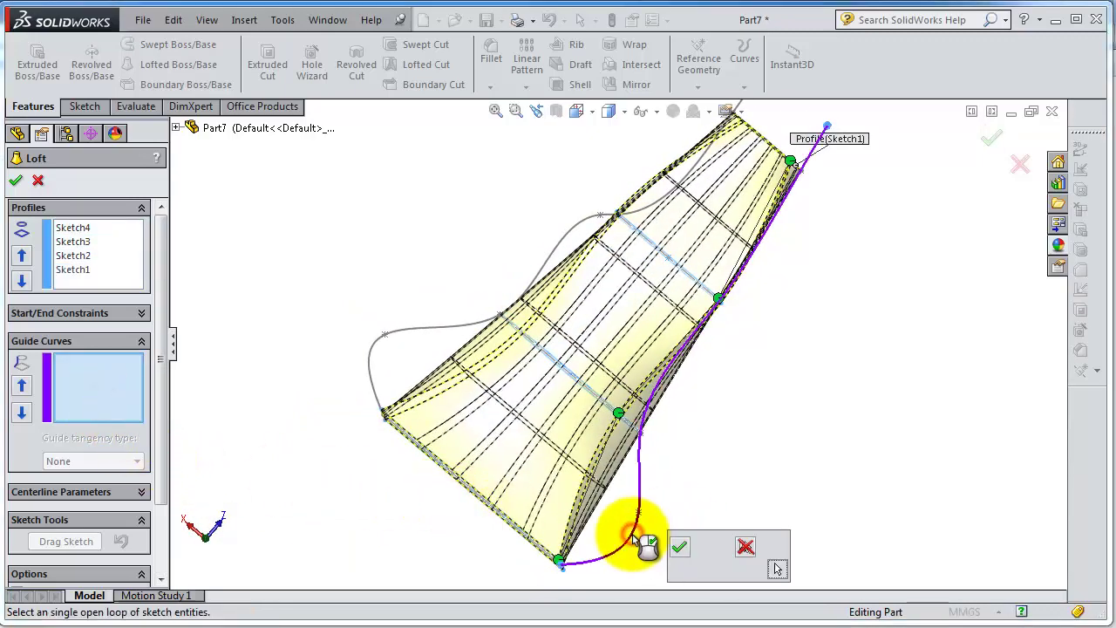
left_click(678, 548)
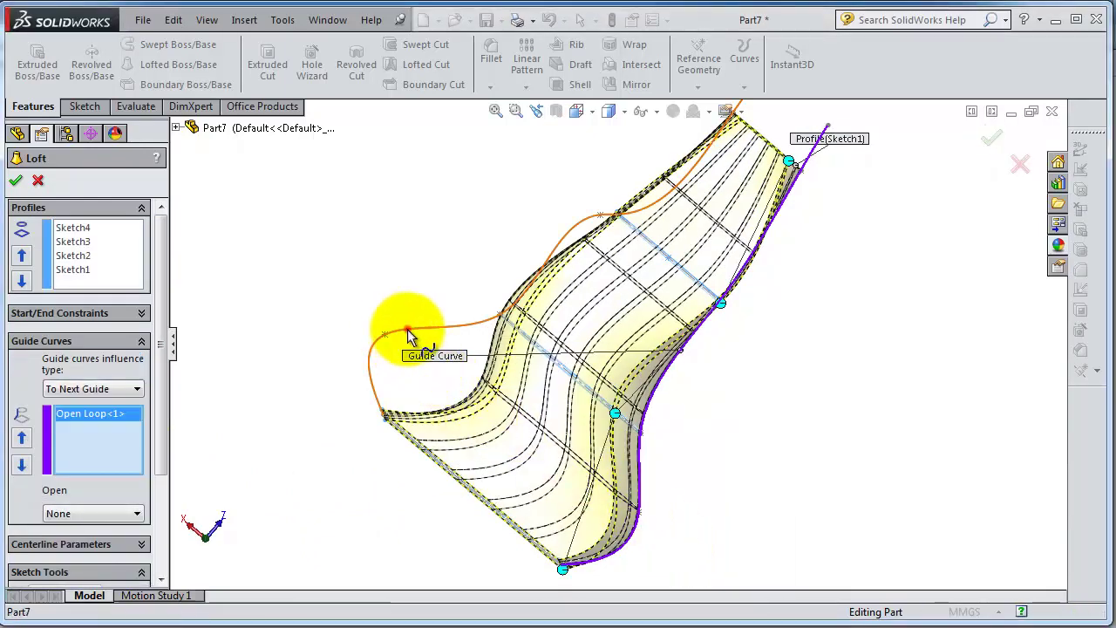
left_click(408, 334)
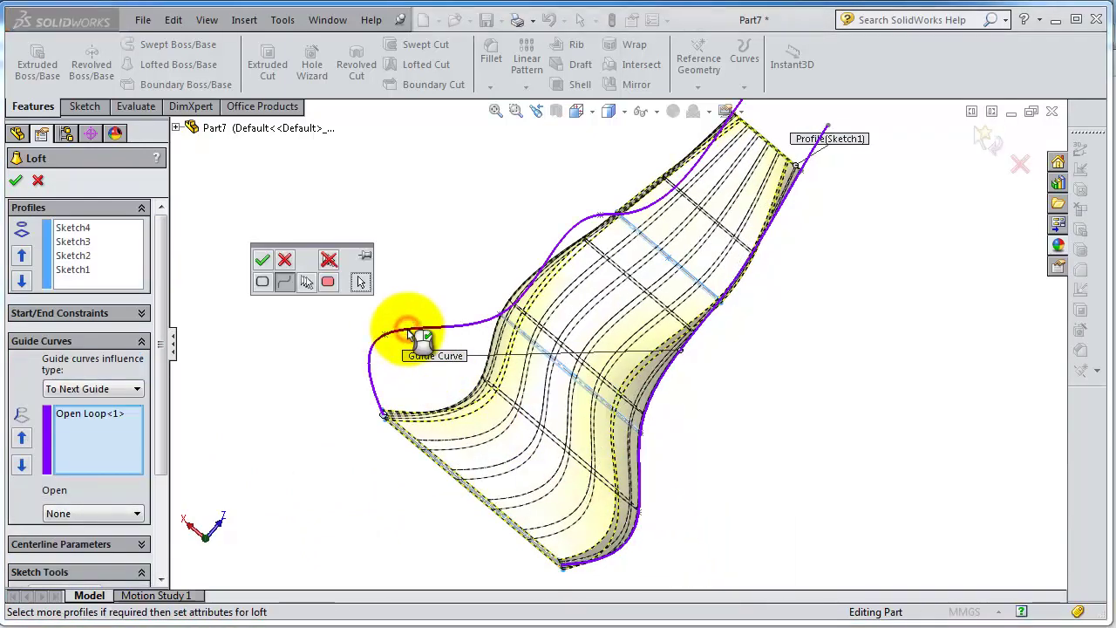
left_click(262, 259)
- Inspect the guided preview and accept it to create the Loft6 solid
middle_click_drag(800, 415, 742, 369)
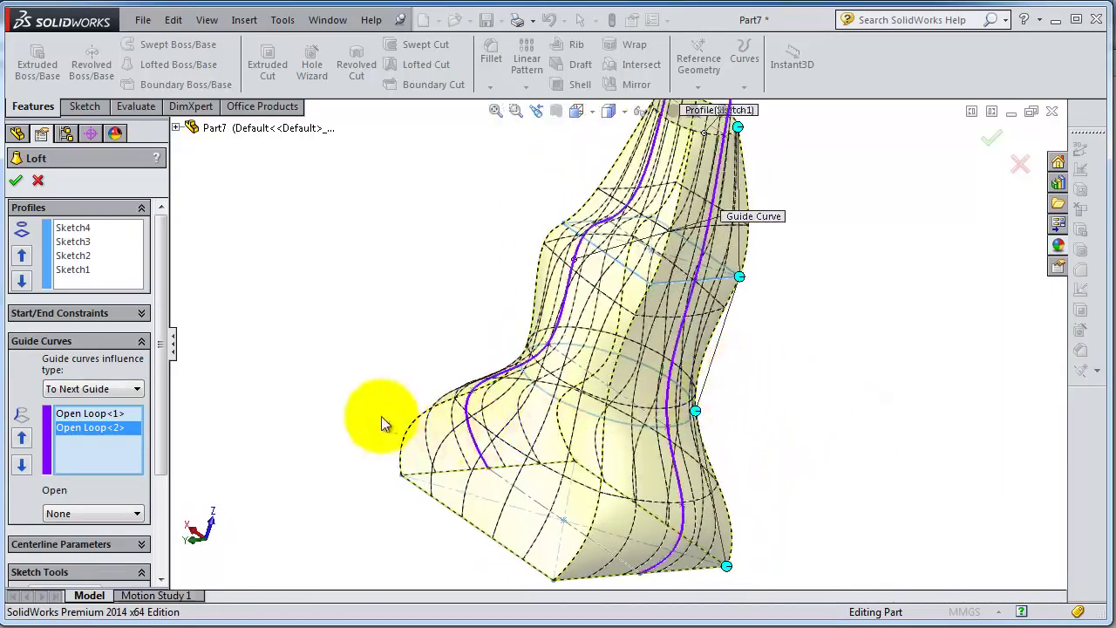
scroll(403, 456, "up", 1)
mouse_move(731, 443)
middle_mouse_down()
mouse_move(590, 443)
mouse_move(613, 463)
mouse_move(701, 468)
mouse_move(745, 457)
middle_mouse_up()
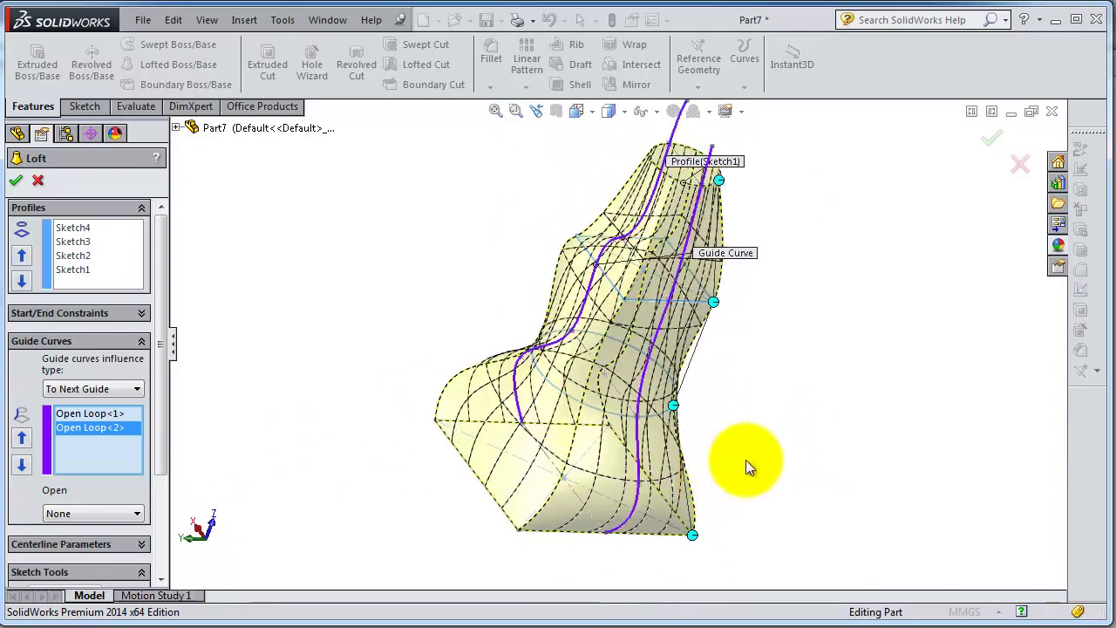
left_click(990, 147)
mouse_move(779, 357)
middle_mouse_down()
mouse_move(660, 319)
mouse_move(593, 331)
mouse_move(630, 364)
mouse_move(693, 341)
mouse_move(729, 349)
middle_mouse_up()
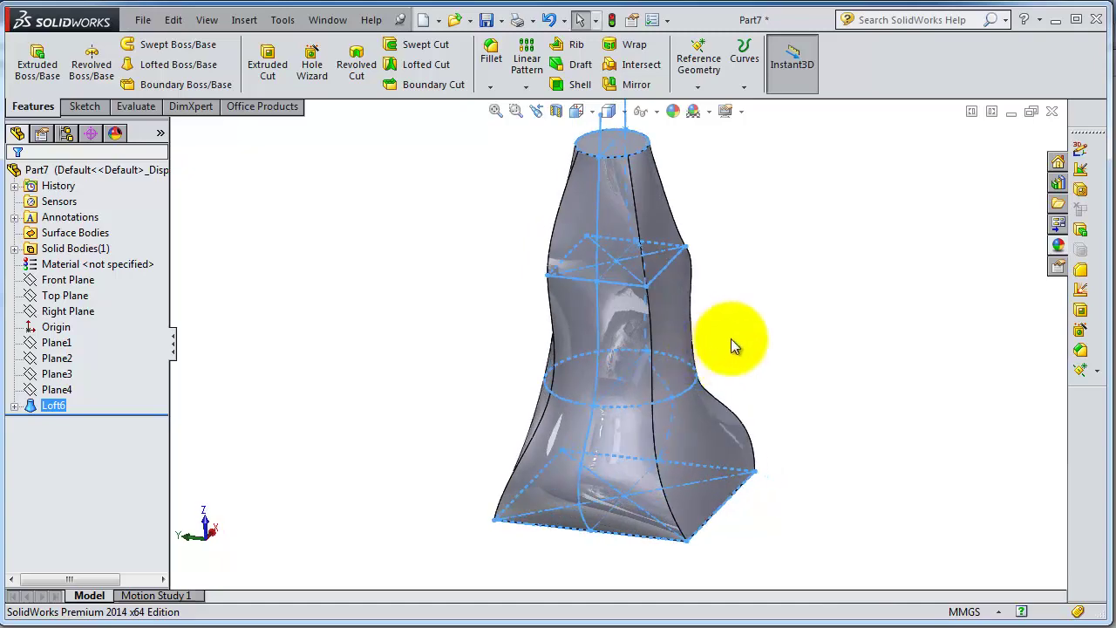
left_click(750, 312)
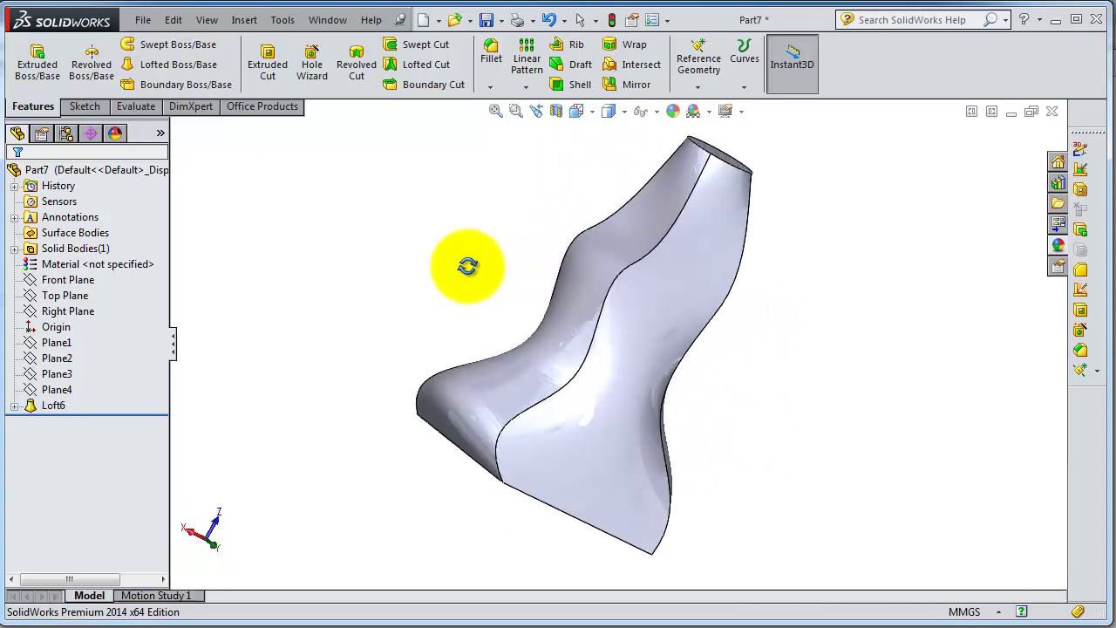